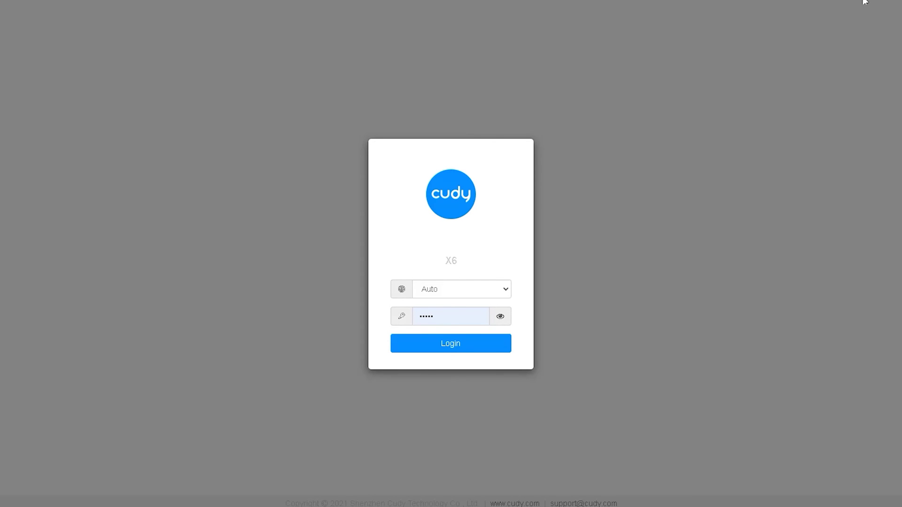
- Log in to the X6 router admin with language on Auto and the admin password
mouse_move(459, 273)
mouse_down()
mouse_move(424, 262)
mouse_move(465, 275)
mouse_move(466, 262)
mouse_up()
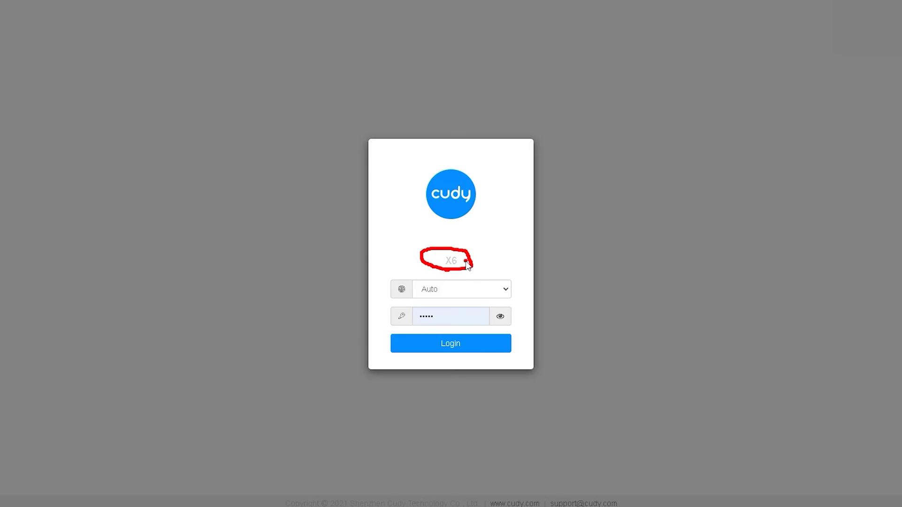
click(869, 4)
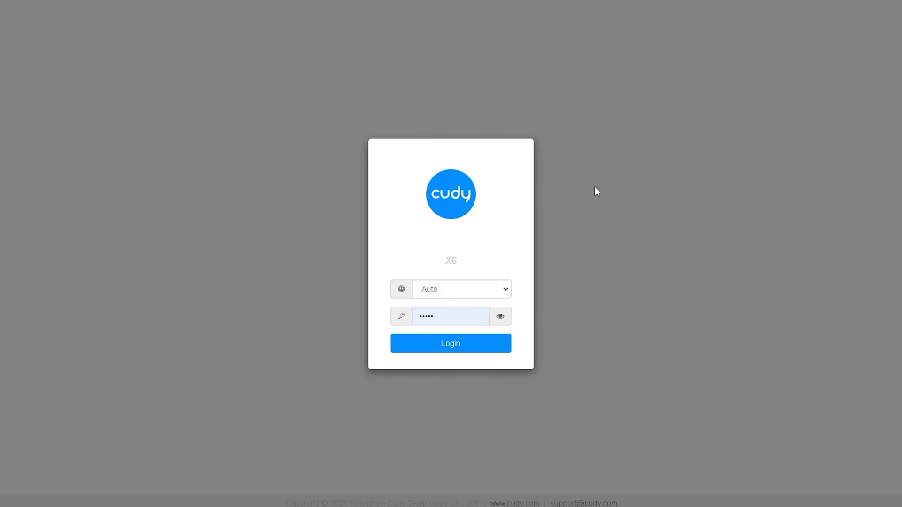
mouse_move(390, 306)
mouse_down()
mouse_move(444, 304)
mouse_move(383, 288)
mouse_move(391, 303)
mouse_move(379, 323)
mouse_up()
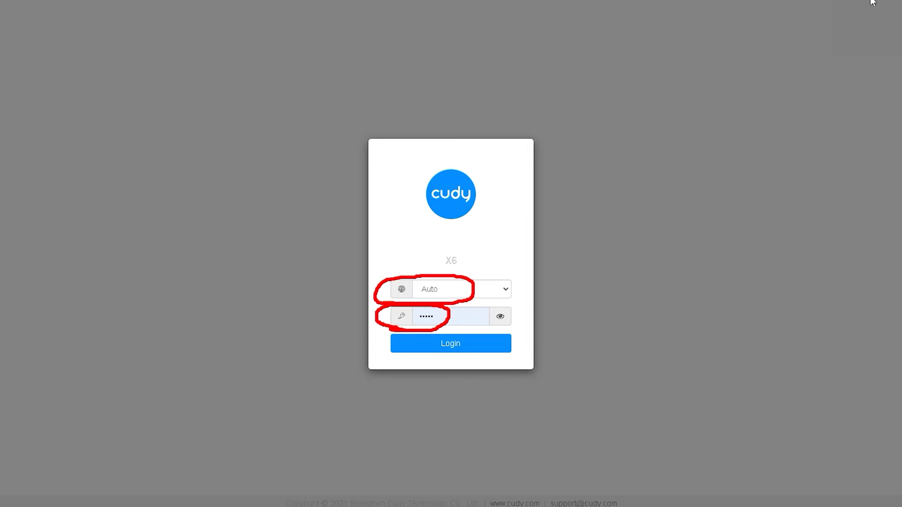
click(451, 344)
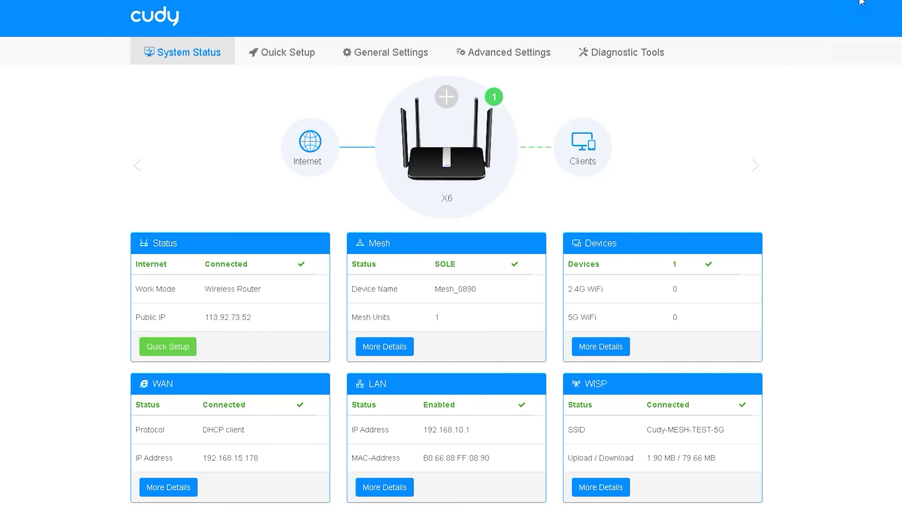
mouse_move(399, 186)
mouse_down()
mouse_move(503, 141)
mouse_move(385, 141)
mouse_up()
mouse_move(278, 179)
mouse_down()
mouse_move(348, 161)
mouse_move(286, 181)
mouse_up()
mouse_move(599, 117)
mouse_down()
mouse_move(539, 152)
mouse_move(615, 150)
mouse_move(556, 124)
mouse_up()
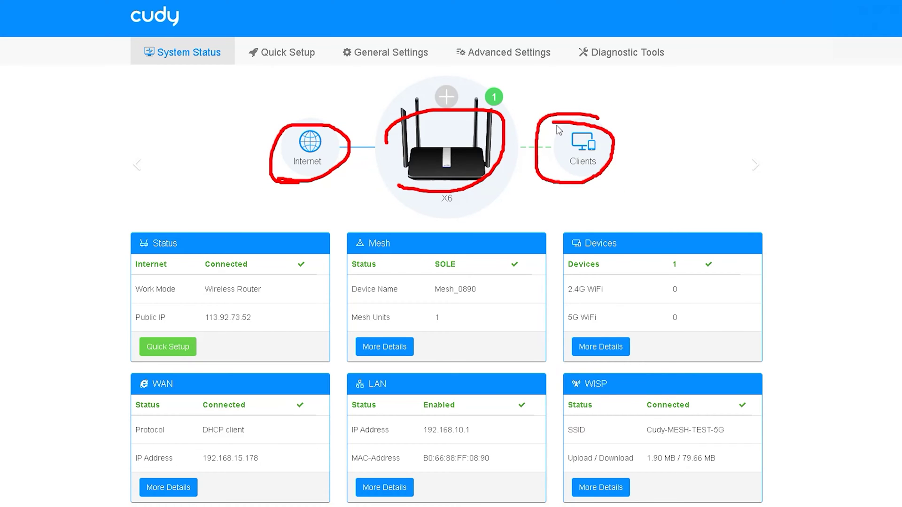
key(Escape)
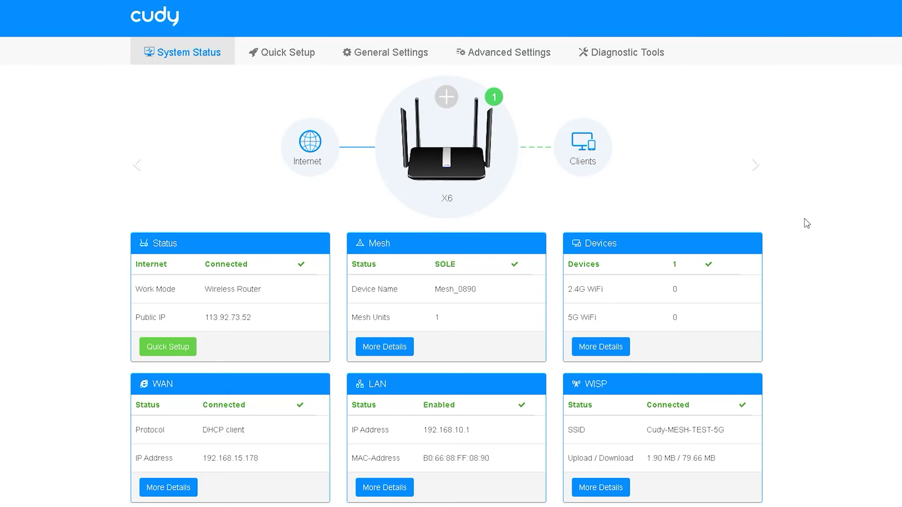
scroll(847, 258, down, 3)
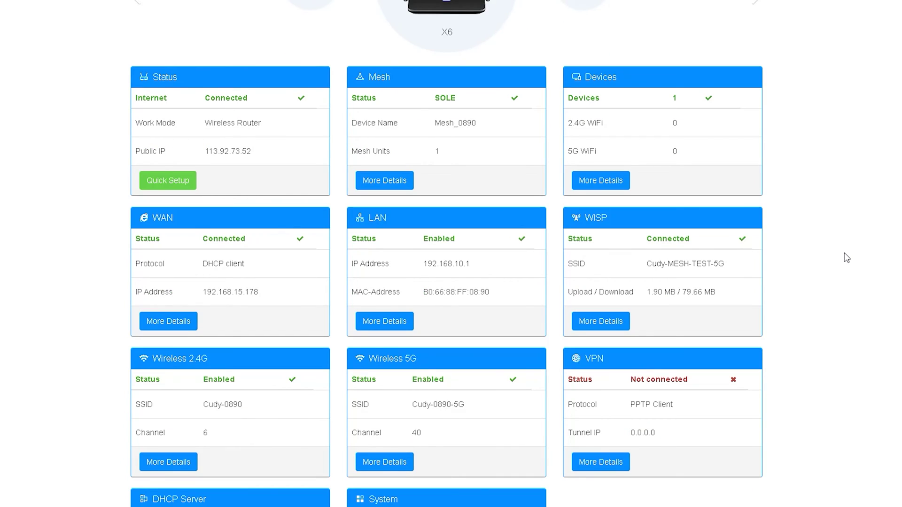
scroll(846, 260, down, 3)
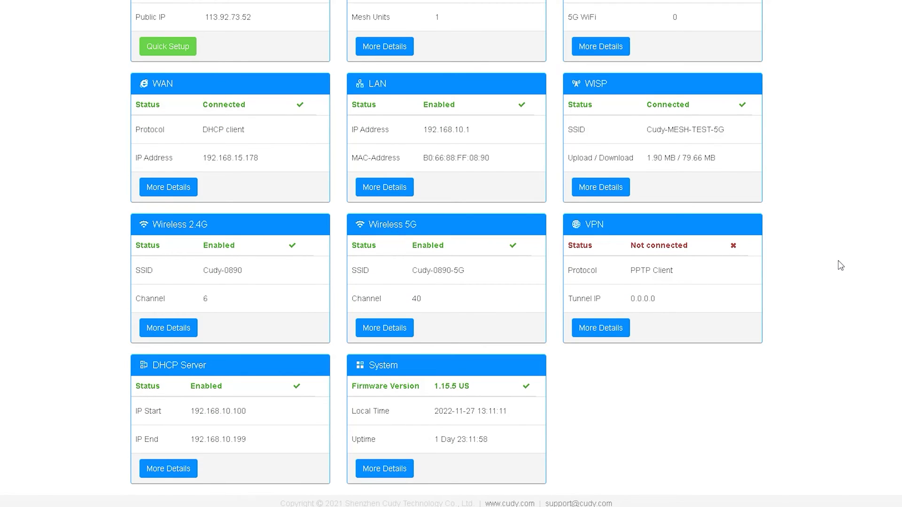
scroll(840, 267, up, 6)
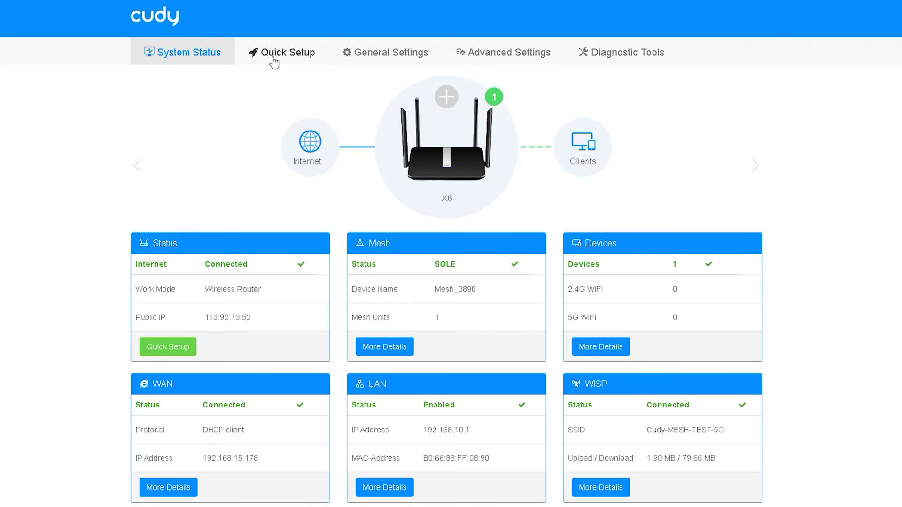
mouse_move(161, 66)
mouse_down()
mouse_move(159, 75)
mouse_move(232, 64)
mouse_move(134, 73)
mouse_move(152, 82)
mouse_up()
mouse_move(257, 66)
mouse_down()
mouse_move(241, 68)
mouse_move(329, 58)
mouse_move(242, 41)
mouse_move(265, 77)
mouse_up()
mouse_move(346, 69)
mouse_down()
mouse_move(372, 75)
mouse_move(439, 54)
mouse_move(332, 66)
mouse_move(372, 74)
mouse_up()
mouse_move(473, 69)
mouse_down()
mouse_move(556, 66)
mouse_move(470, 42)
mouse_move(462, 65)
mouse_up()
mouse_move(588, 65)
mouse_down()
mouse_move(578, 66)
mouse_move(681, 44)
mouse_move(559, 42)
mouse_move(581, 74)
mouse_move(593, 74)
mouse_up()
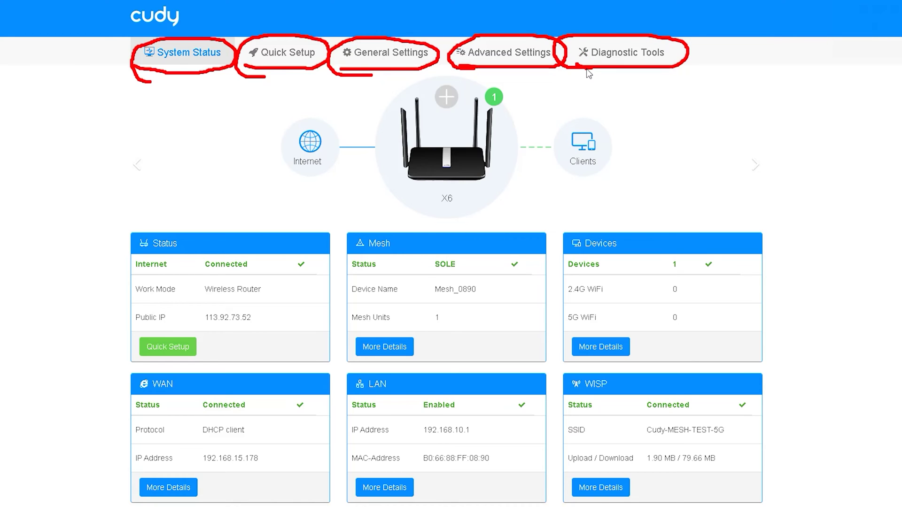
key(Escape)
scroll(127, 318, down, 5)
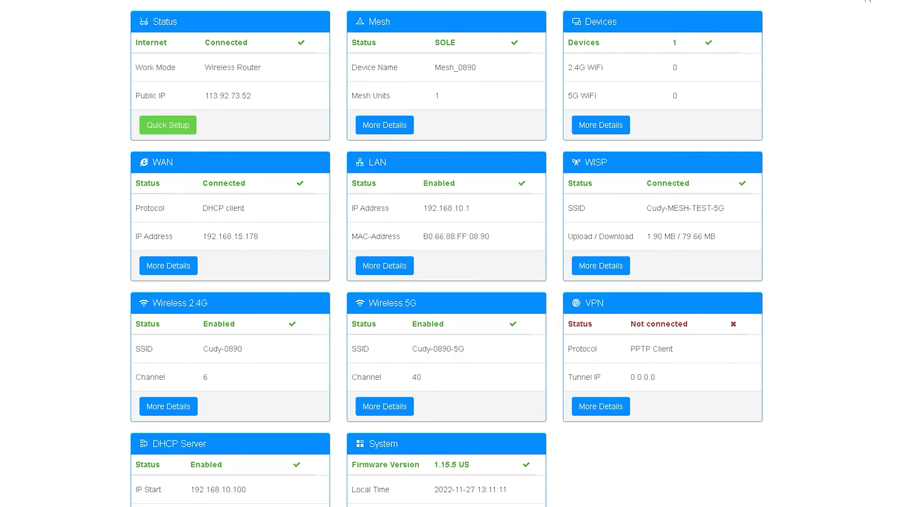
mouse_move(140, 33)
mouse_down()
mouse_move(136, 21)
mouse_move(202, 43)
mouse_up()
mouse_move(362, 10)
mouse_down()
mouse_move(345, 26)
mouse_move(372, 32)
mouse_up()
drag(627, 29, 566, 34)
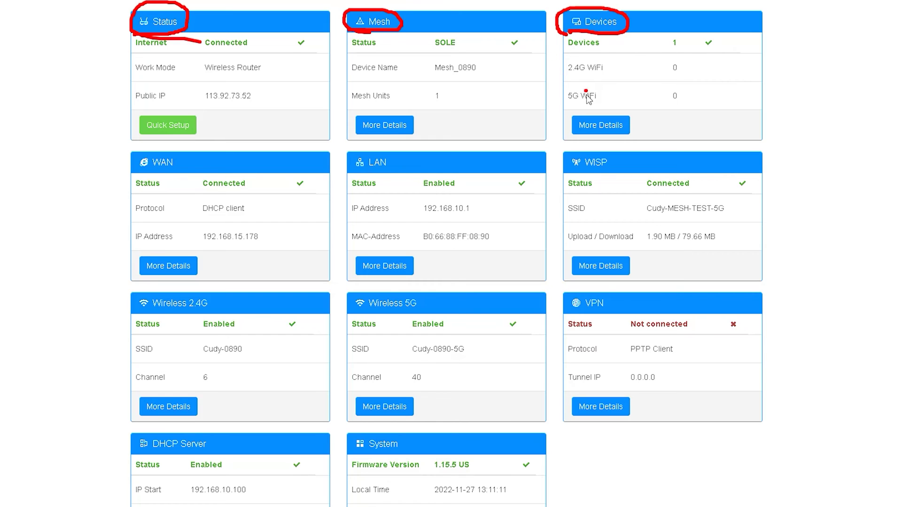
drag(559, 76, 613, 73)
drag(564, 102, 615, 103)
mouse_move(138, 181)
mouse_down()
mouse_move(155, 149)
mouse_move(160, 178)
mouse_up()
mouse_move(352, 174)
mouse_down()
mouse_move(399, 169)
mouse_move(350, 173)
mouse_up()
drag(580, 172, 585, 179)
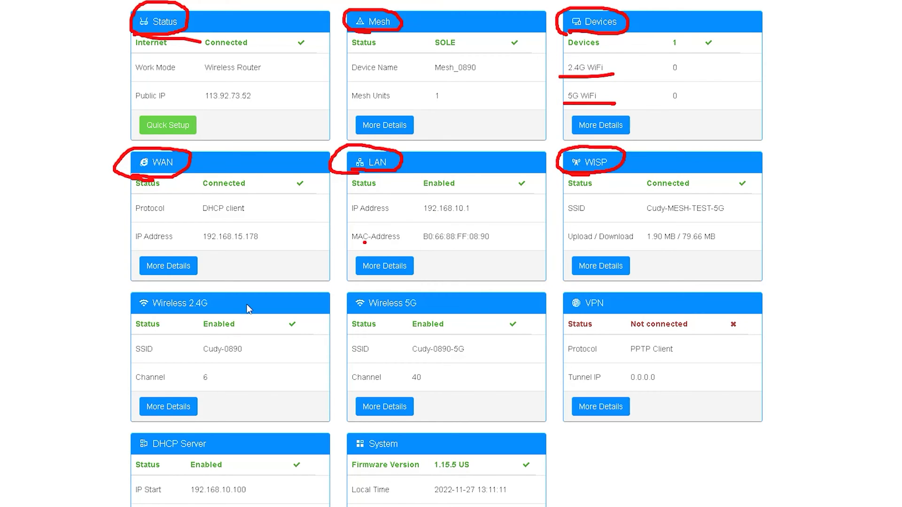
mouse_move(131, 314)
mouse_down()
mouse_move(162, 293)
mouse_move(158, 324)
mouse_up()
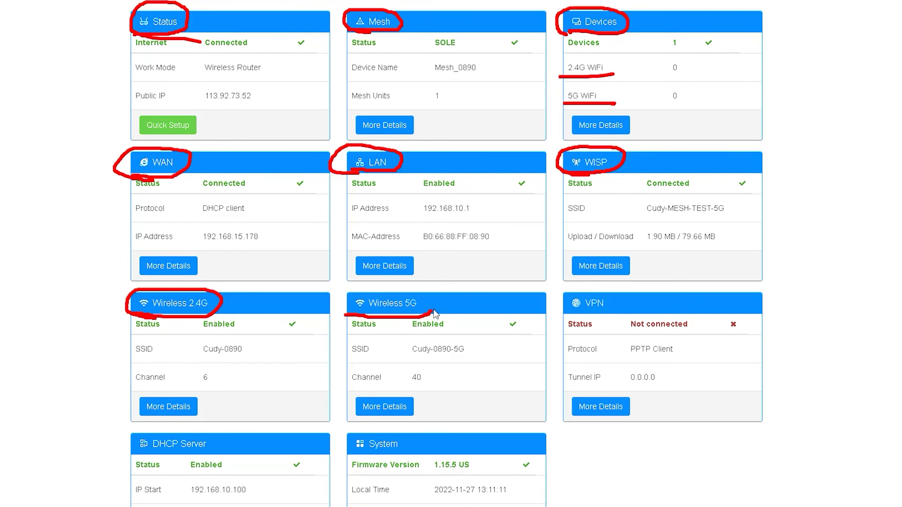
drag(357, 314, 343, 311)
drag(549, 310, 594, 322)
mouse_move(628, 362)
mouse_down()
mouse_move(695, 360)
mouse_move(648, 369)
mouse_up()
scroll(335, 360, down, 3)
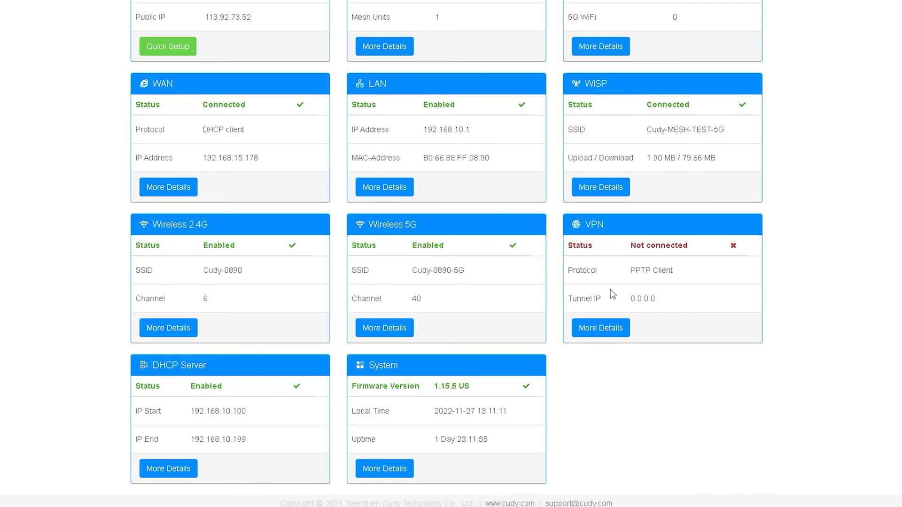
scroll(479, 220, up, 11)
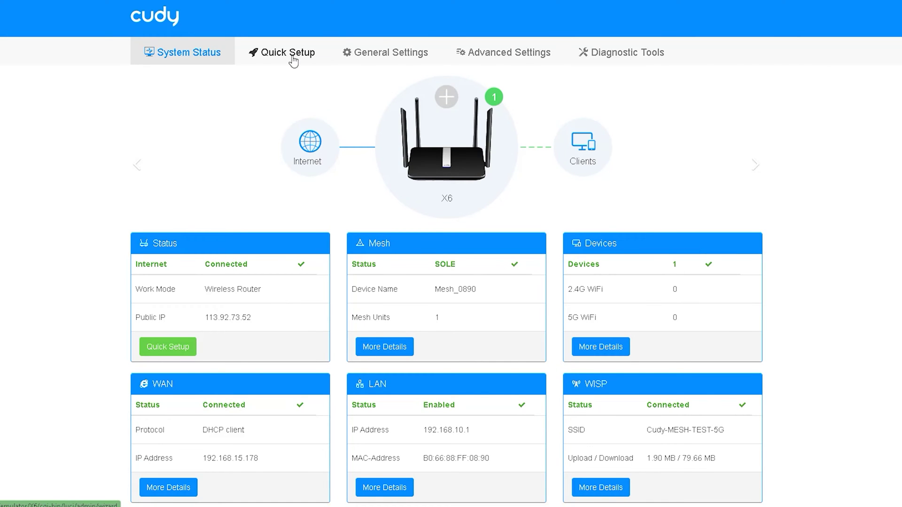
- Cycle through the Internet, WISP, Wireless 5G and 2.4G traffic charts, then open Quick Setup
click(755, 168)
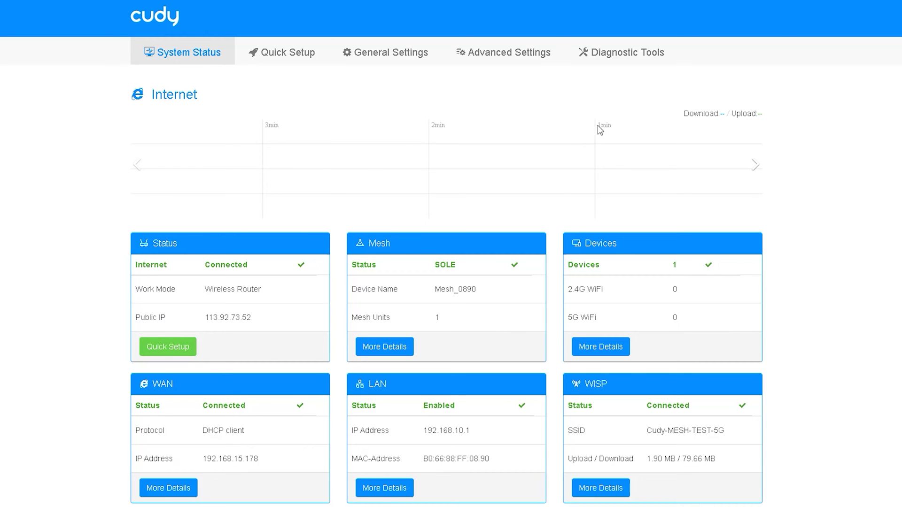
click(755, 168)
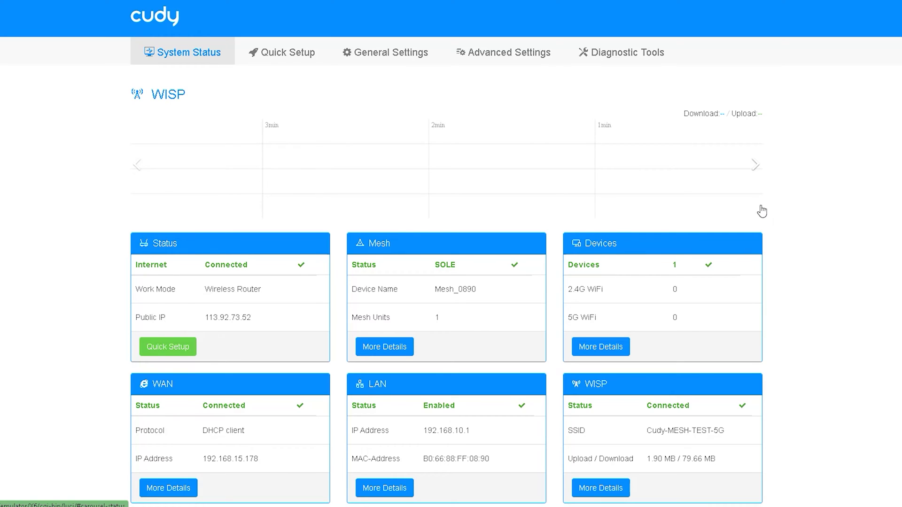
click(755, 164)
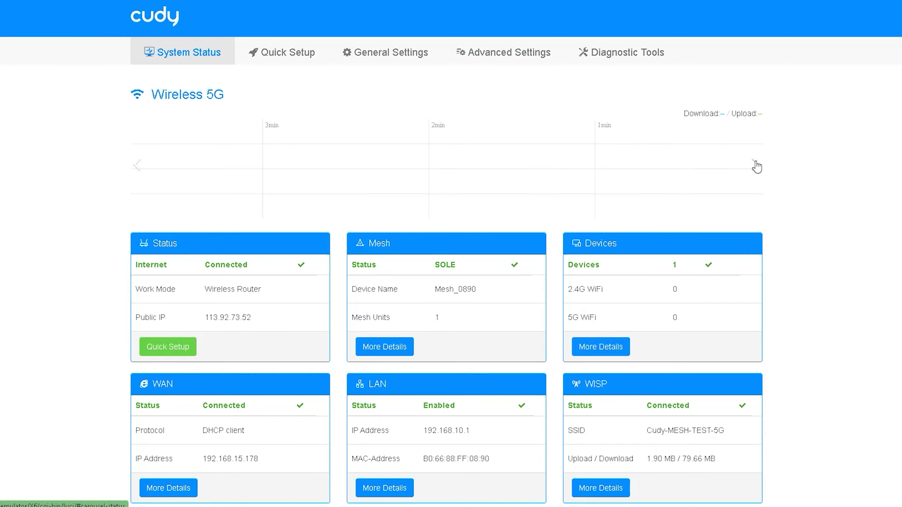
click(755, 165)
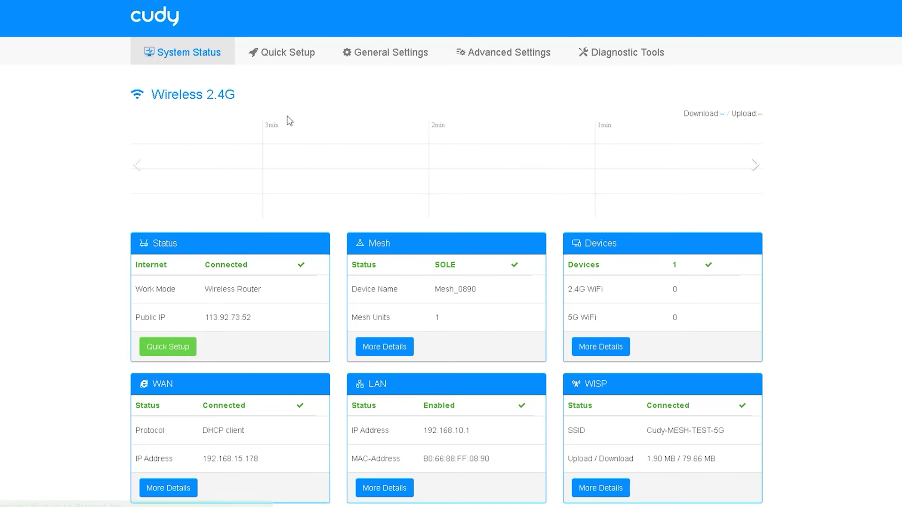
click(756, 167)
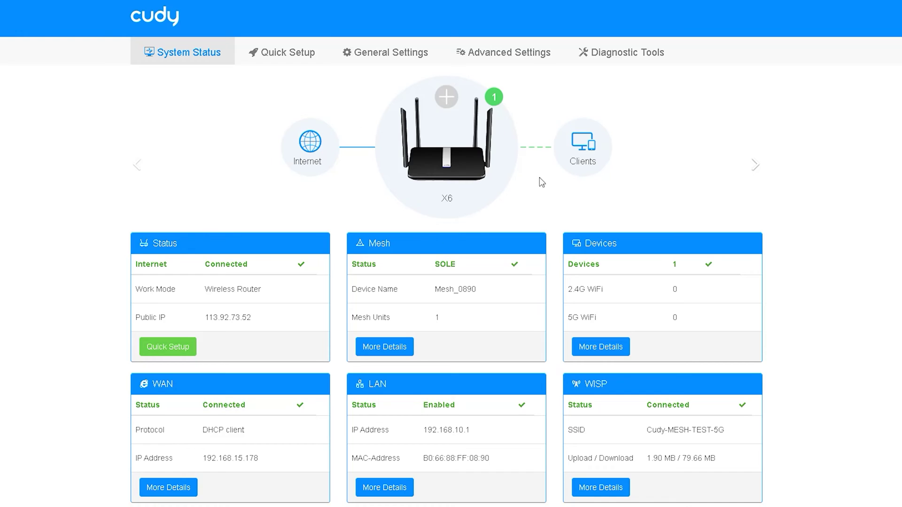
click(290, 53)
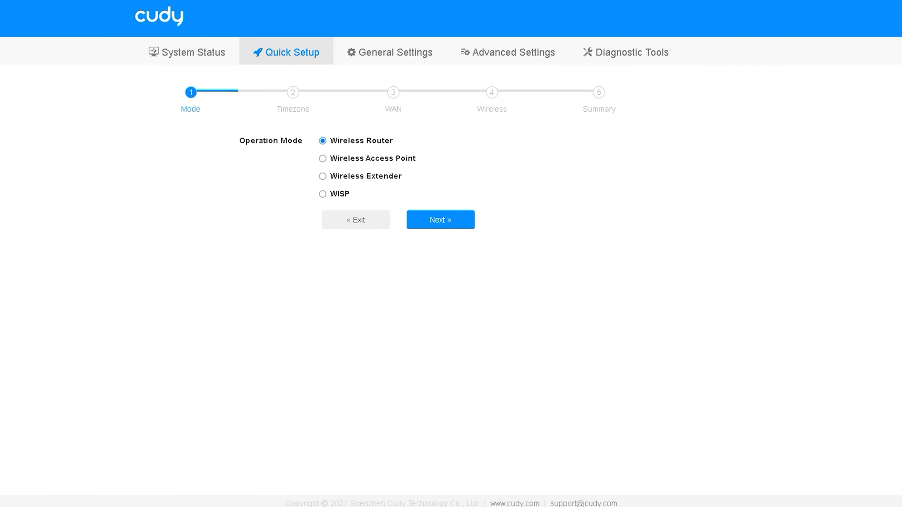
- Compare the Router, Access Point, Extender and WISP modes, keep Wireless Router, and go to Timezone
mouse_move(288, 209)
mouse_down()
mouse_move(426, 207)
mouse_move(349, 108)
mouse_move(207, 187)
mouse_move(332, 218)
mouse_up()
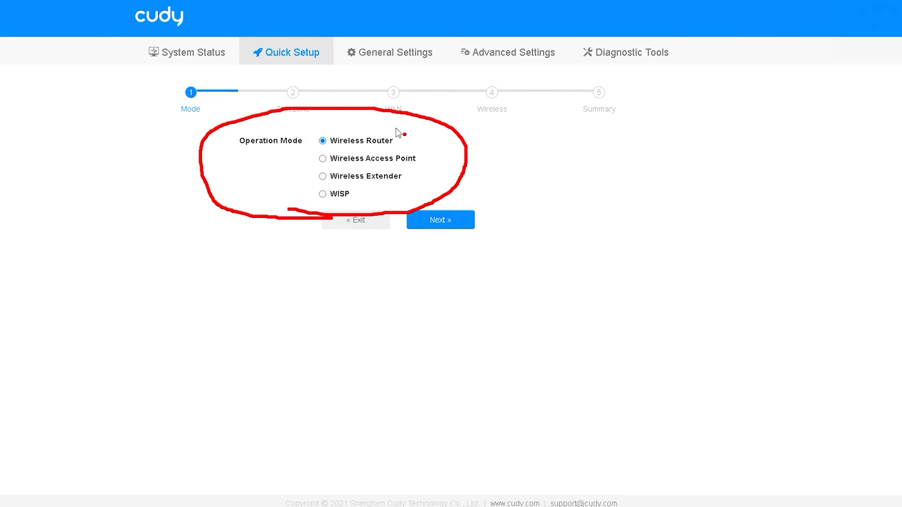
drag(394, 127, 484, 114)
mouse_move(423, 157)
mouse_down()
mouse_move(439, 165)
mouse_move(517, 138)
mouse_up()
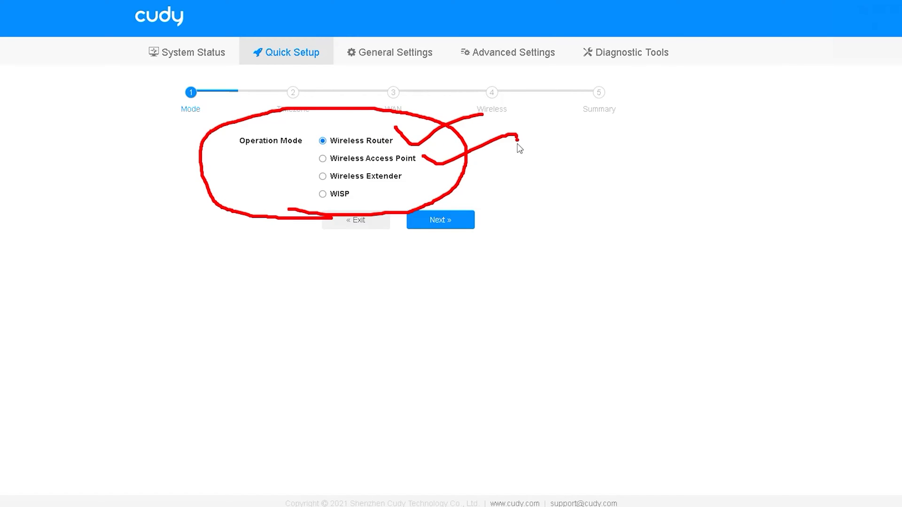
mouse_move(405, 175)
mouse_down()
mouse_move(430, 180)
mouse_move(497, 158)
mouse_up()
click(495, 203)
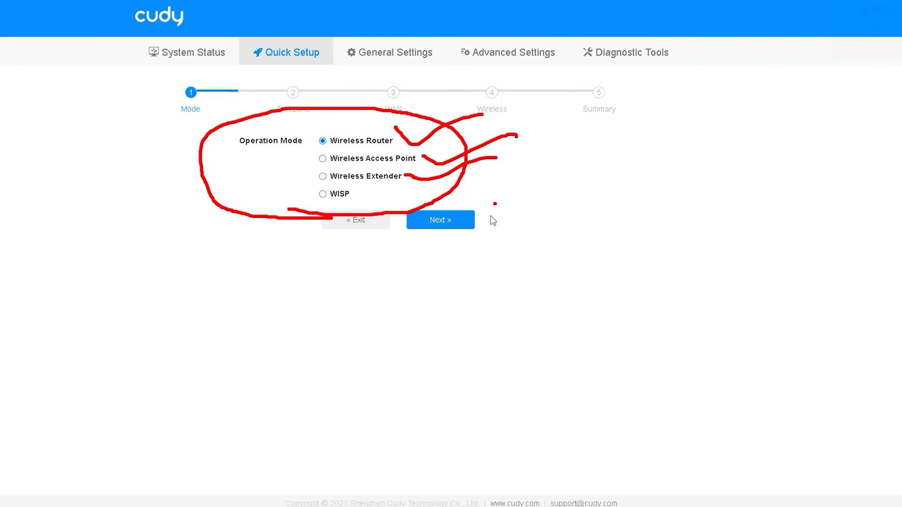
drag(352, 195, 431, 199)
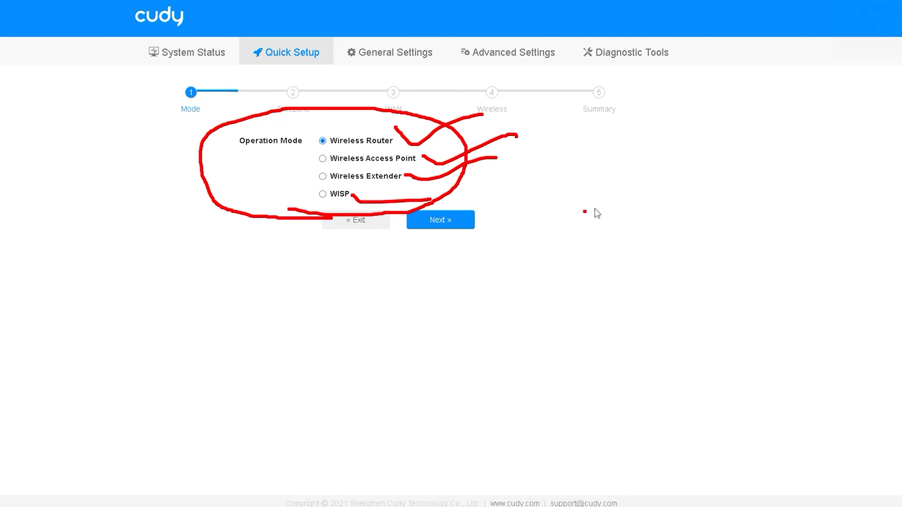
click(875, 3)
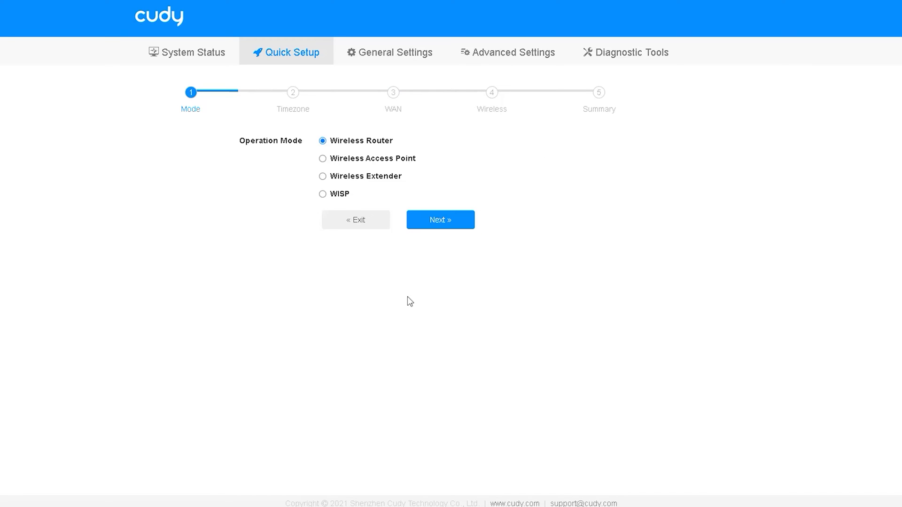
click(452, 221)
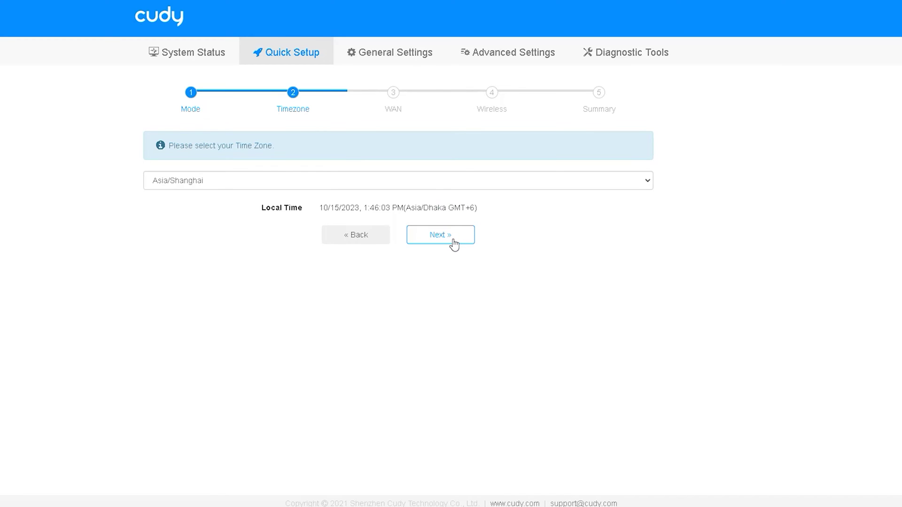
- Advance to the WAN step, switch the protocol to PPPoE, and try its username and password fields
click(453, 242)
click(408, 241)
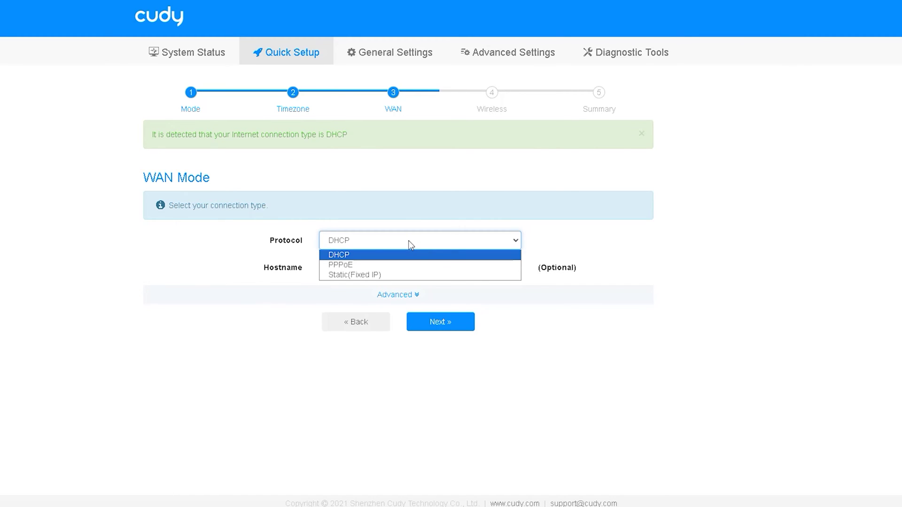
click(364, 264)
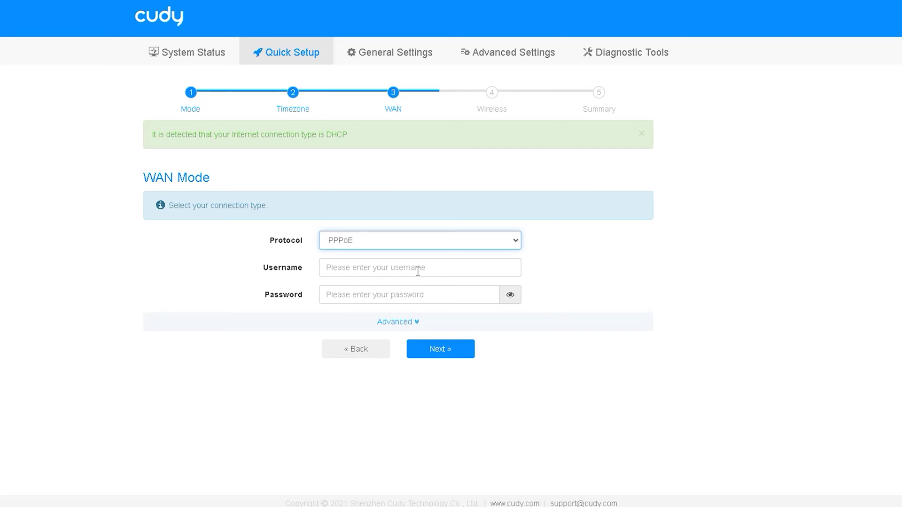
click(405, 294)
click(404, 263)
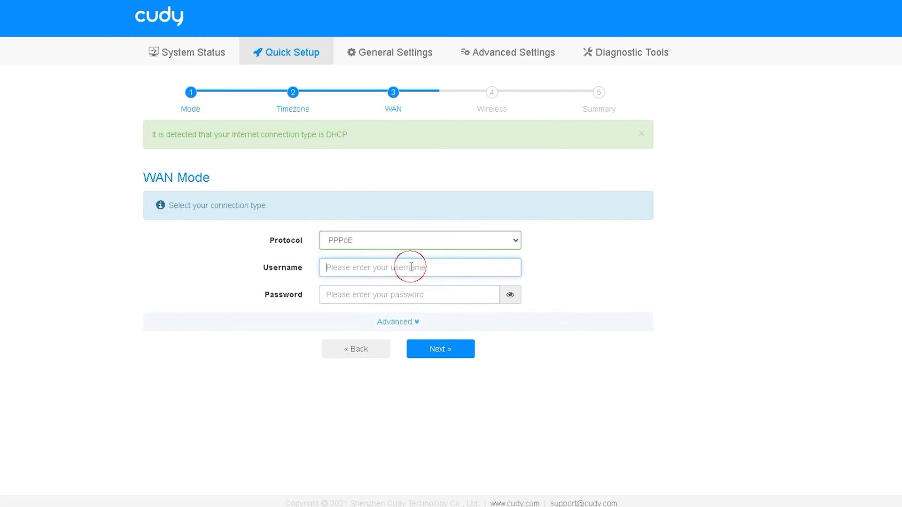
click(396, 292)
click(367, 273)
- Step back to Timezone and return to the WAN step's protocol list
click(347, 349)
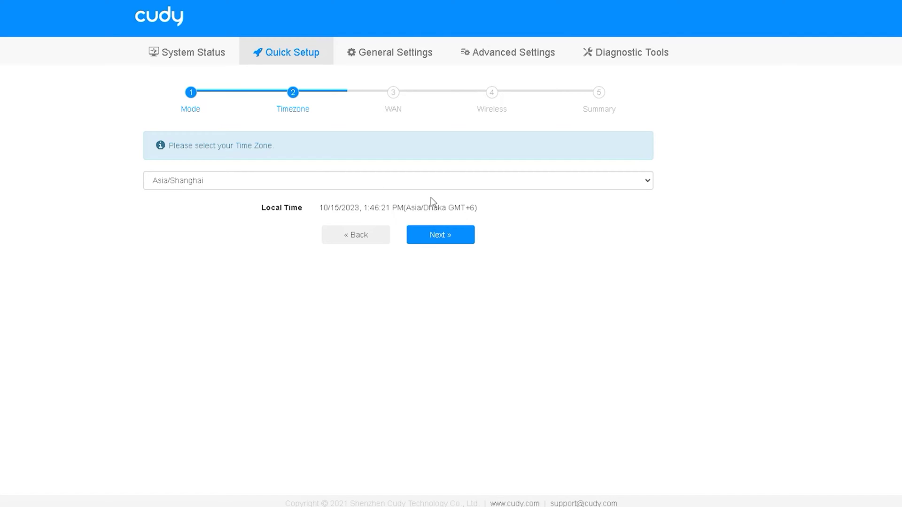
click(430, 234)
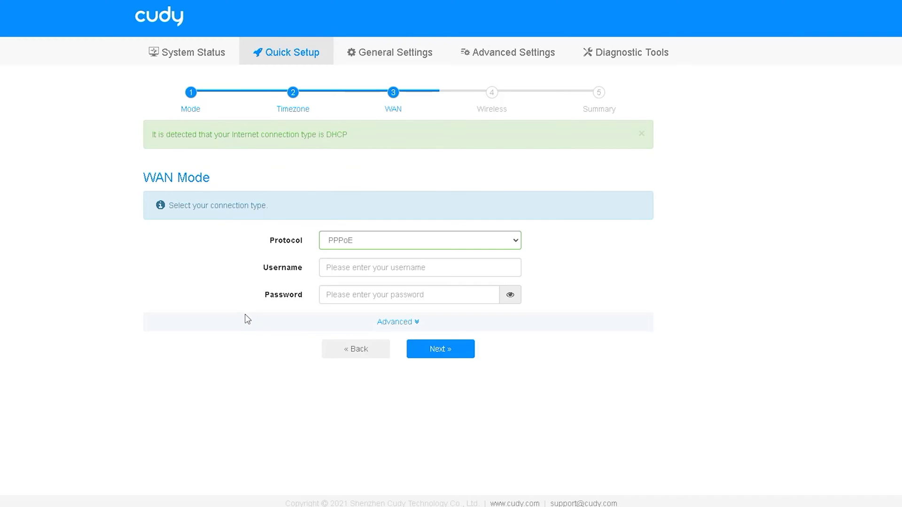
click(513, 242)
- Switch the WAN protocol to Static (Fixed IP) and step through its IP, gateway and DNS fields
click(396, 274)
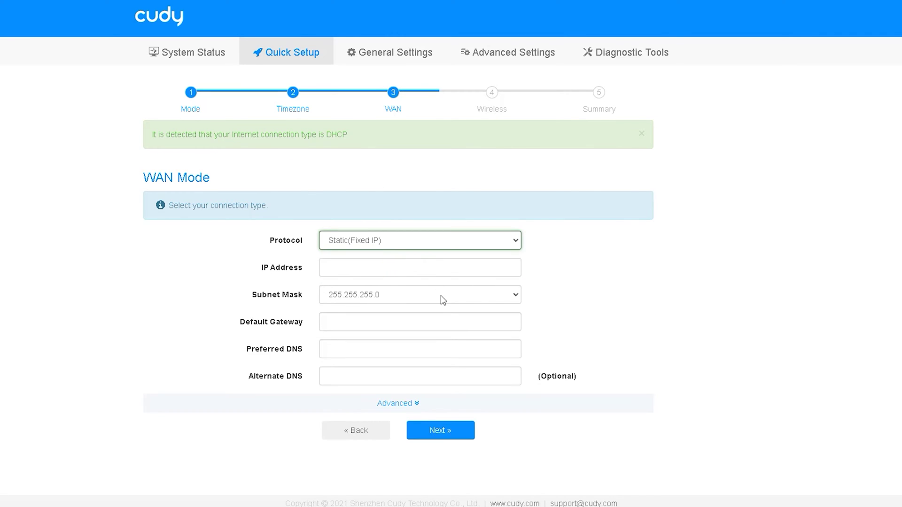
click(432, 268)
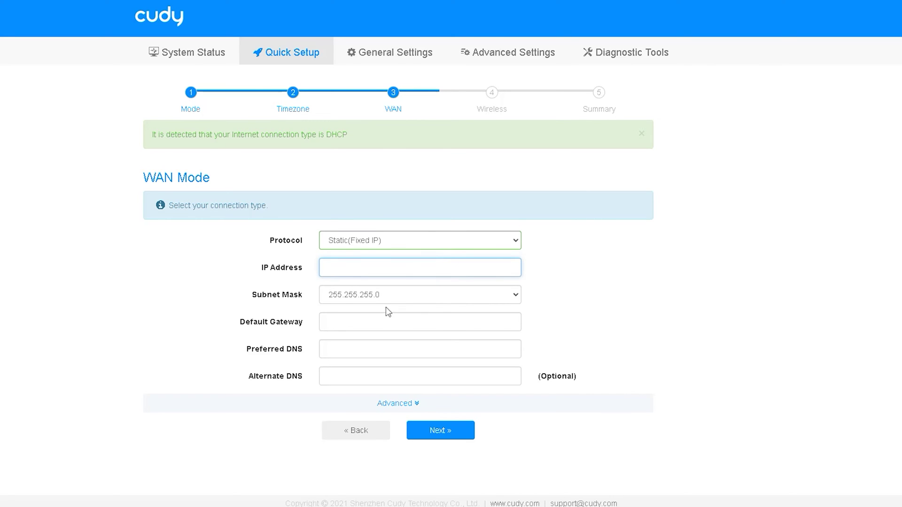
click(387, 323)
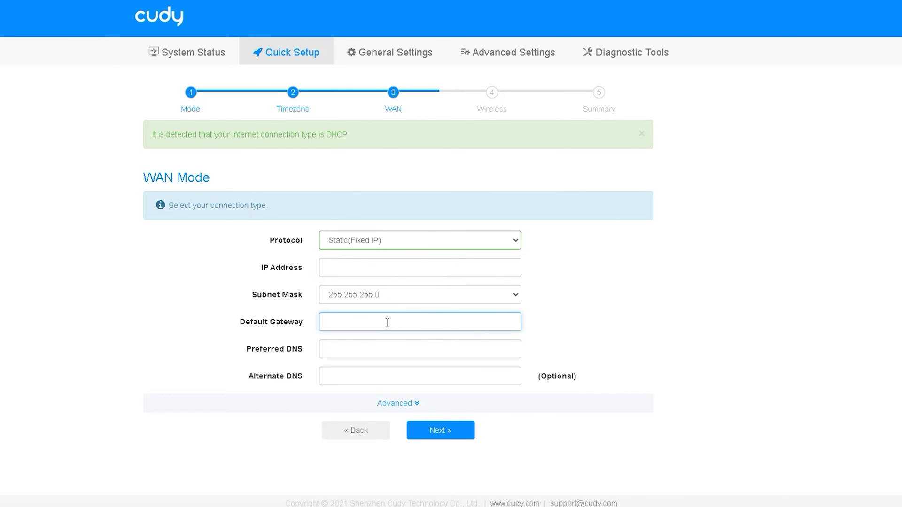
click(389, 346)
click(358, 383)
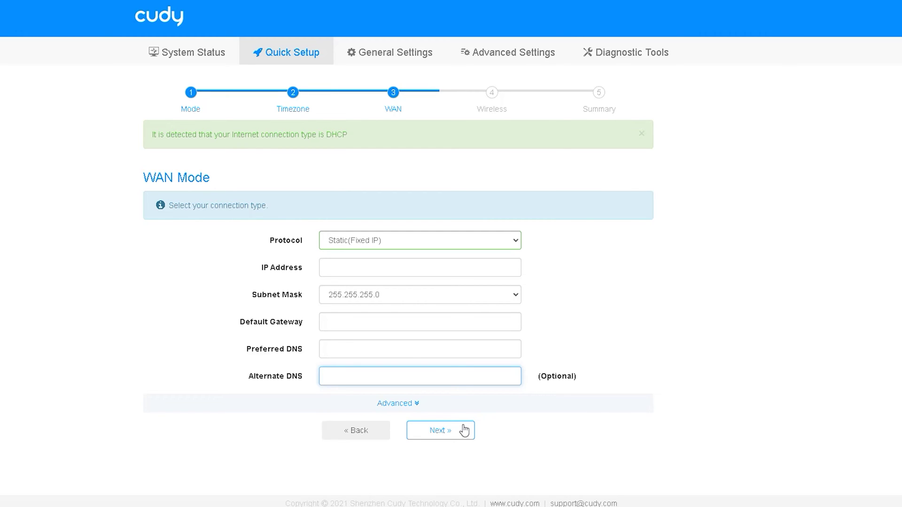
- Set the WAN protocol back to DHCP and continue to the Wireless step
click(508, 238)
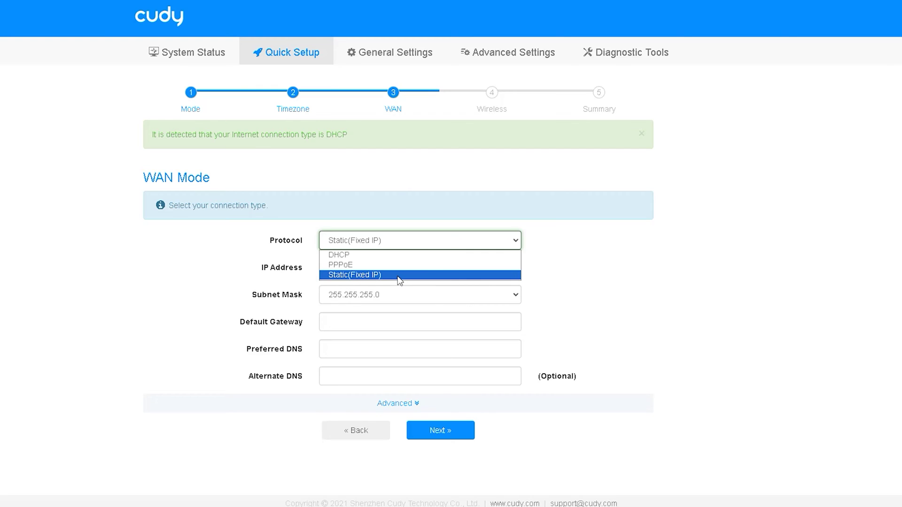
click(375, 258)
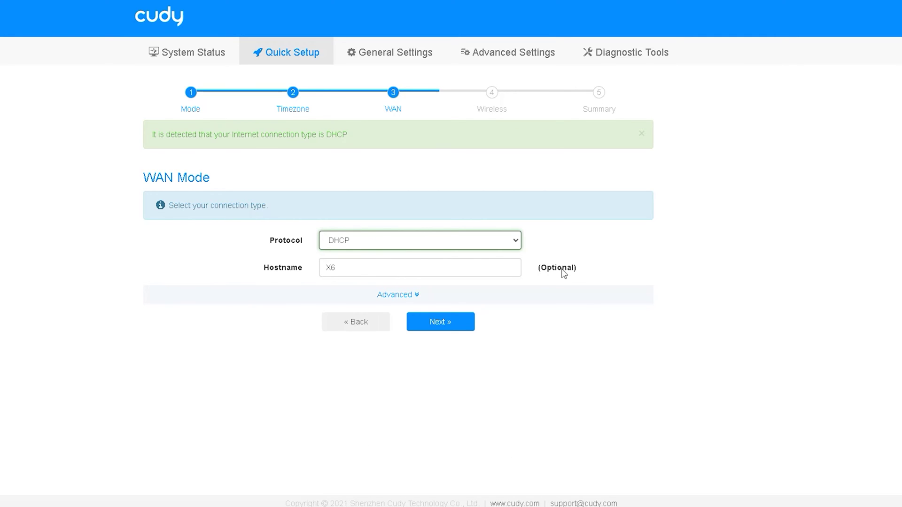
click(463, 329)
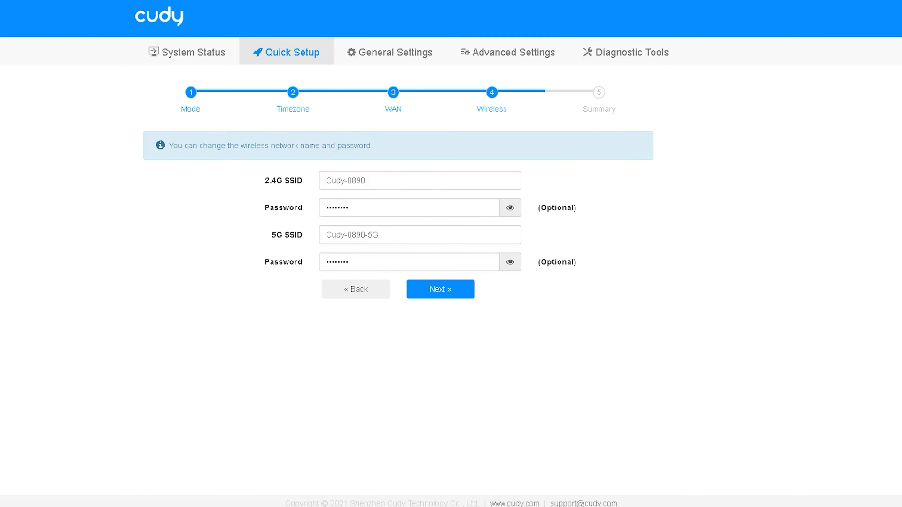
- Replace the 2.4G SSID Cudy-0890 with the new name 'M'
mouse_move(249, 193)
mouse_down()
mouse_move(281, 194)
mouse_move(291, 167)
mouse_move(254, 197)
mouse_up()
mouse_move(258, 248)
mouse_down()
mouse_move(312, 238)
mouse_move(248, 251)
mouse_move(315, 256)
mouse_up()
drag(321, 218, 374, 218)
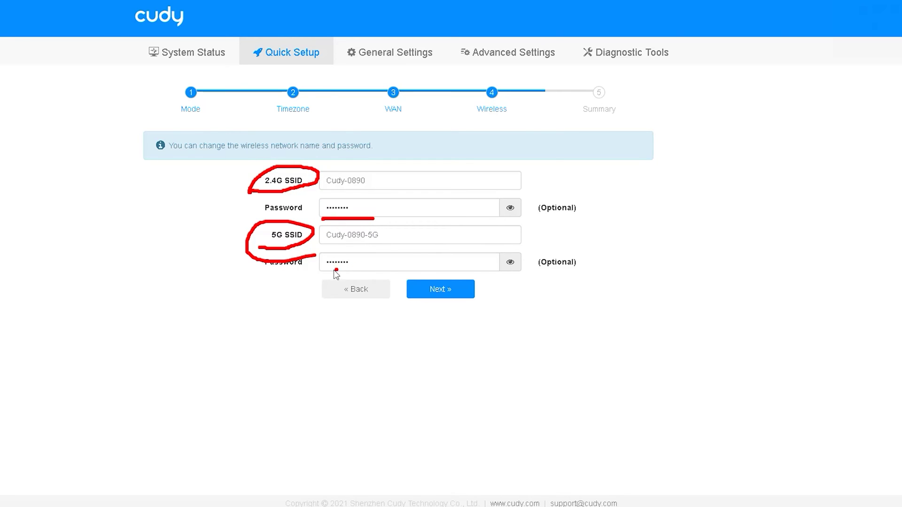
drag(318, 271, 377, 271)
click(563, 46)
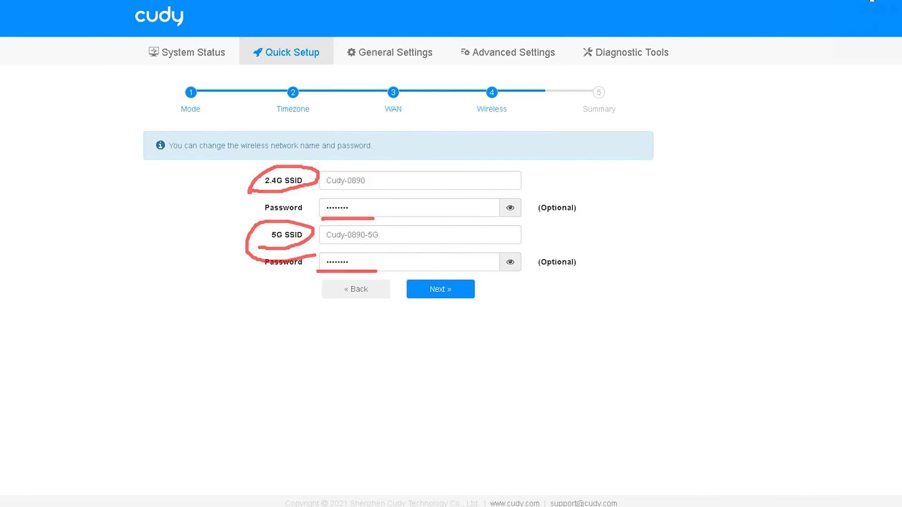
drag(412, 185, 280, 187)
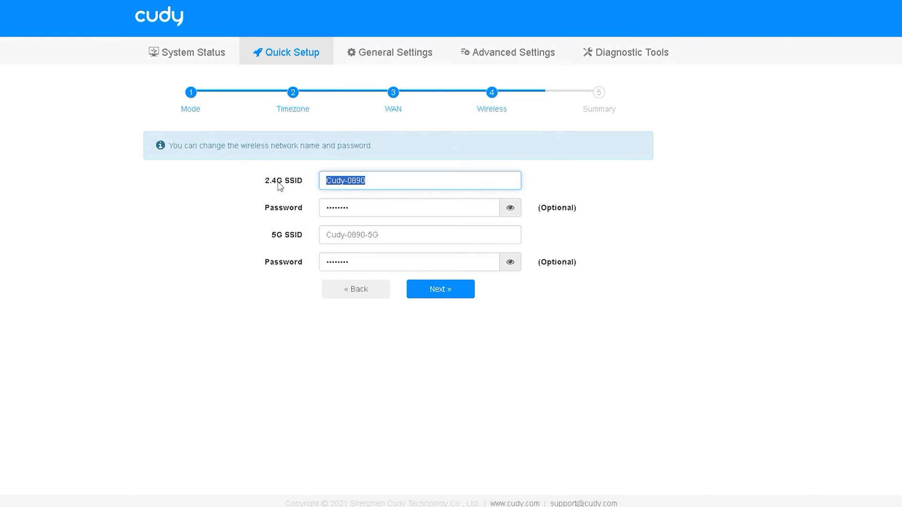
text(Mime)
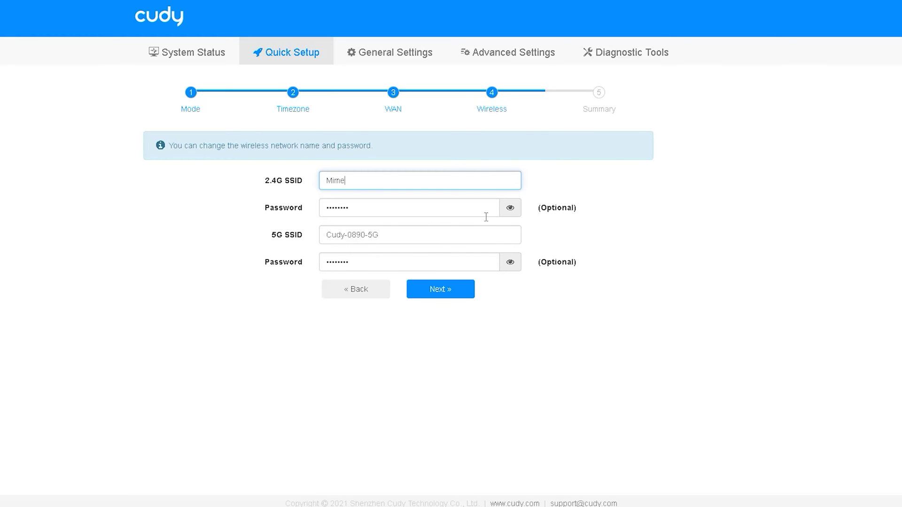
- Reveal the 2.4G Wi‑Fi password, replace it with a new password, and advance to Summary
click(510, 208)
click(391, 211)
drag(333, 213, 306, 217)
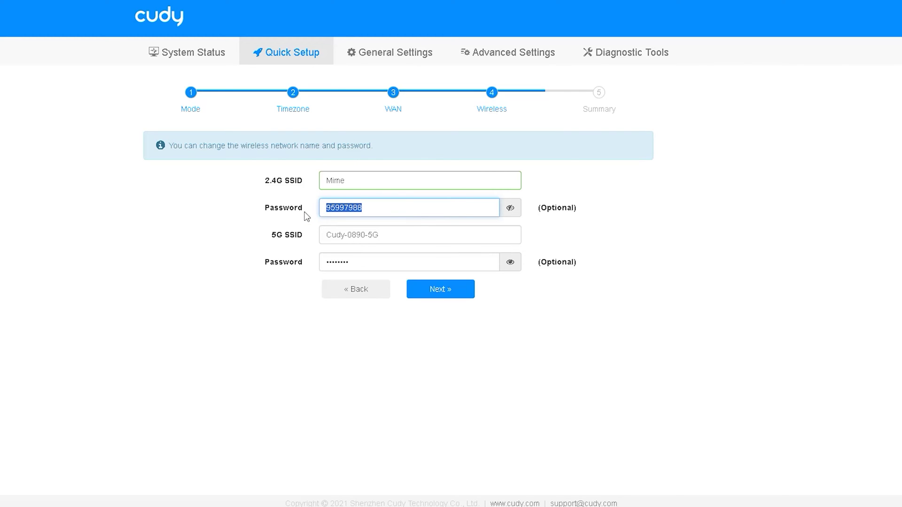
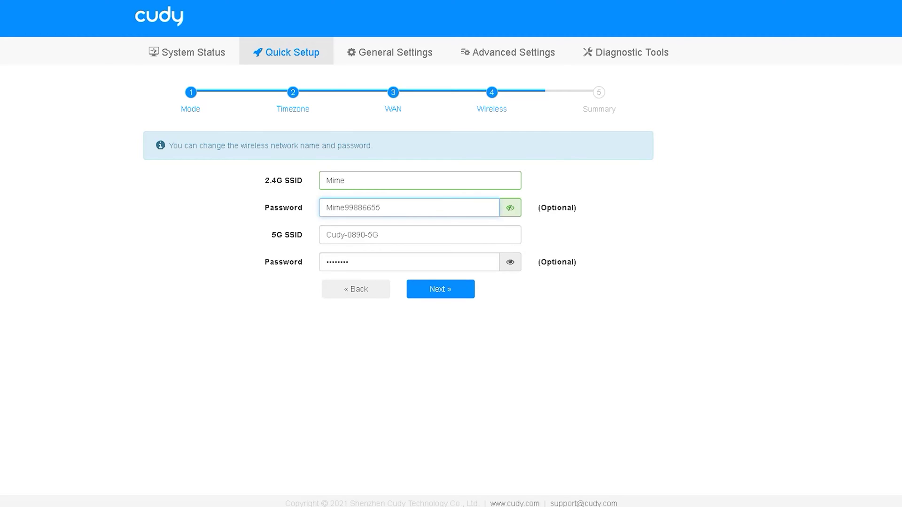
mouse_move(259, 181)
mouse_down()
mouse_move(239, 225)
mouse_move(262, 242)
mouse_up()
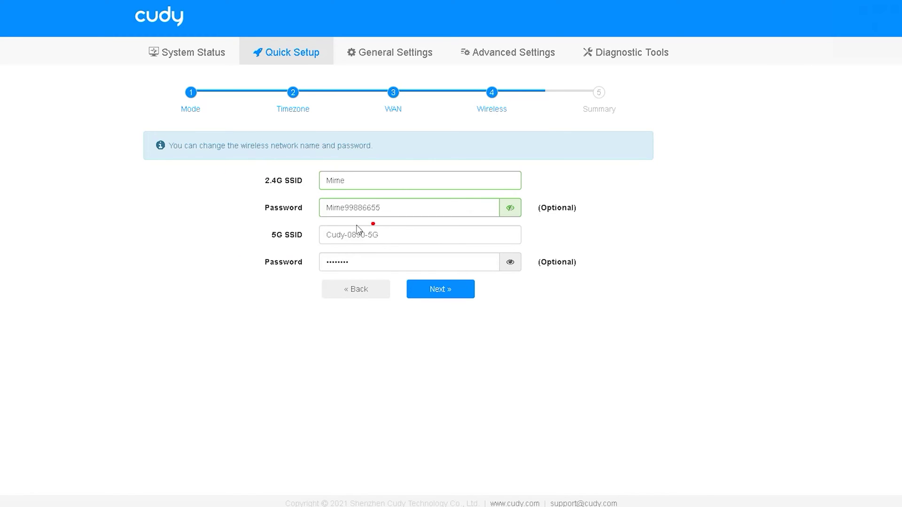
click(446, 291)
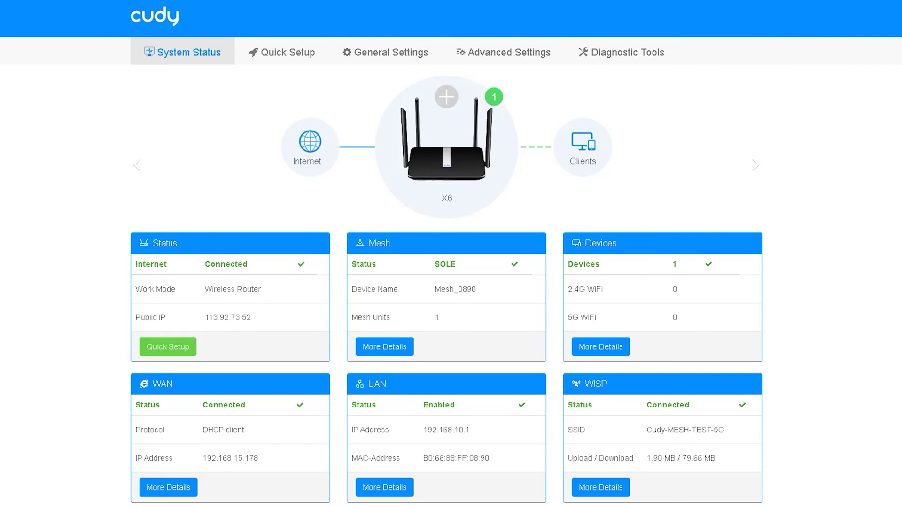
- Leave the Summary step and go to General Settings' WAN Mode page
mouse_move(439, 49)
mouse_down()
mouse_move(501, 70)
mouse_move(501, 33)
mouse_move(436, 55)
mouse_move(409, 84)
mouse_move(328, 38)
mouse_move(413, 91)
mouse_up()
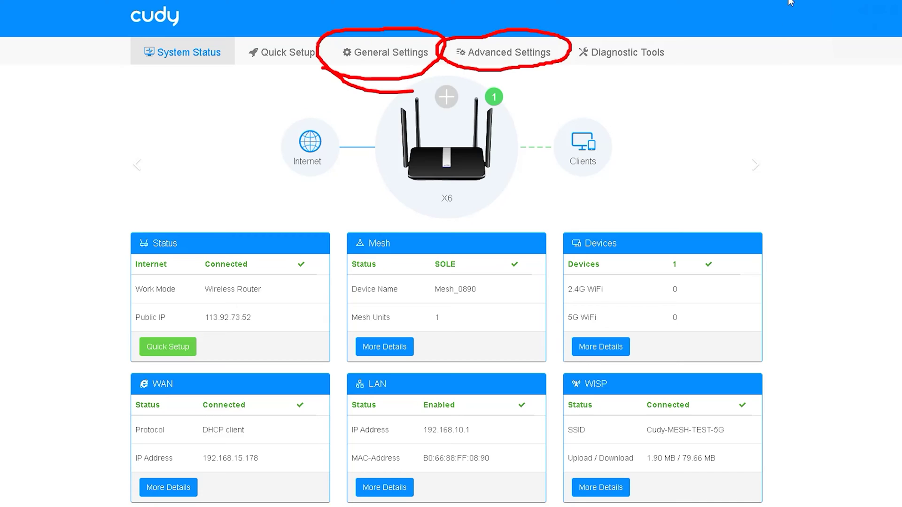
key(Escape)
click(365, 60)
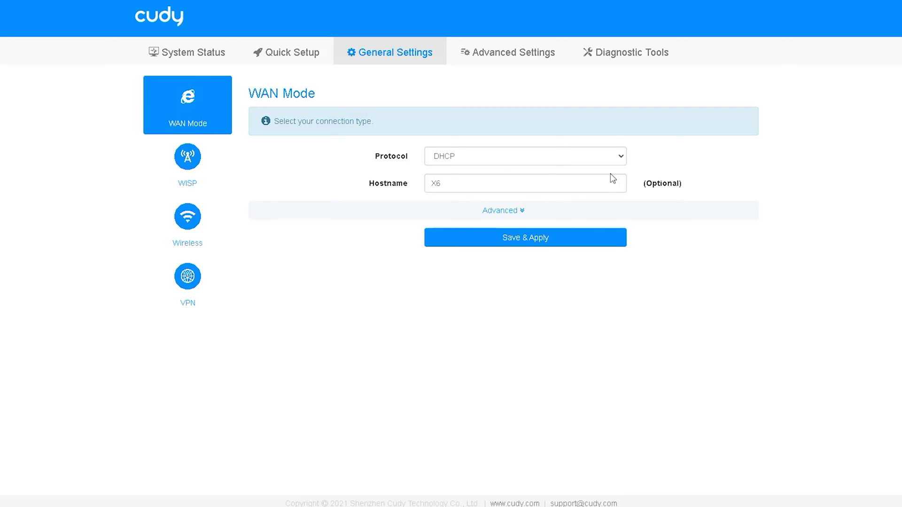
- Keep the WAN protocol on DHCP and expand Advanced to view the MAC Clone field
click(519, 157)
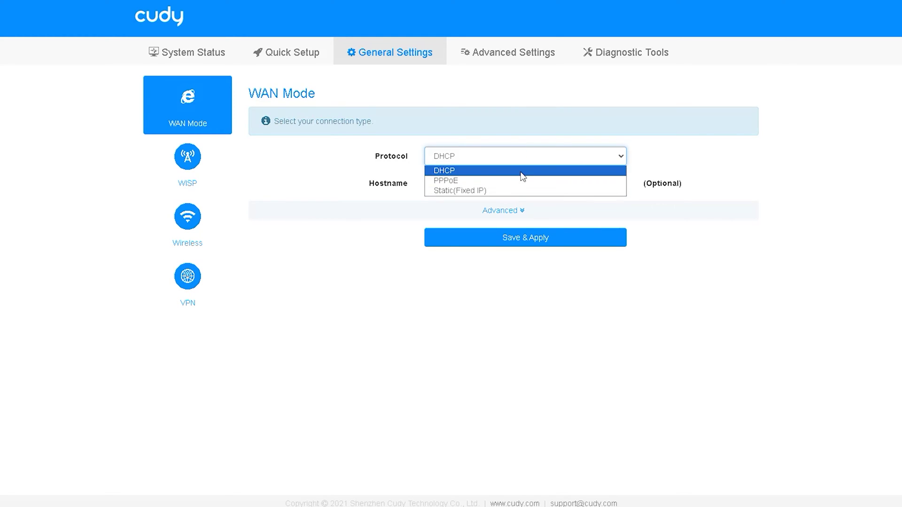
click(520, 170)
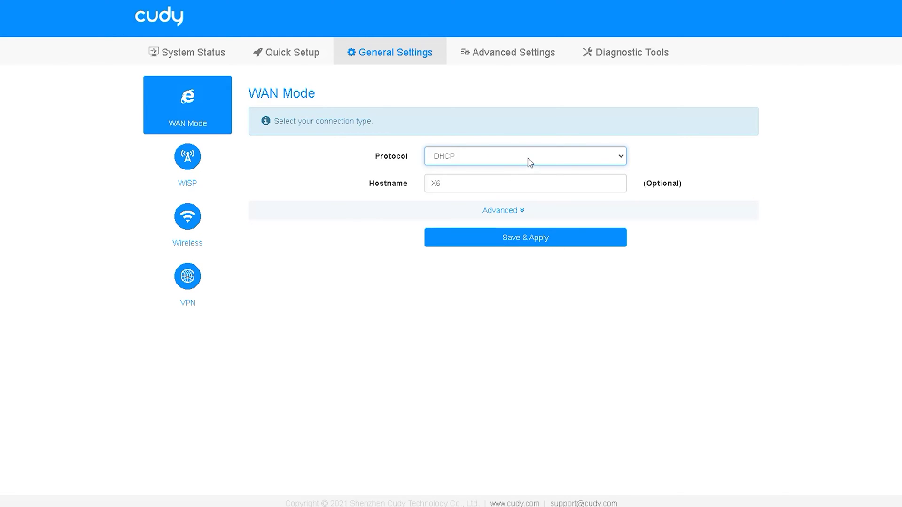
click(522, 213)
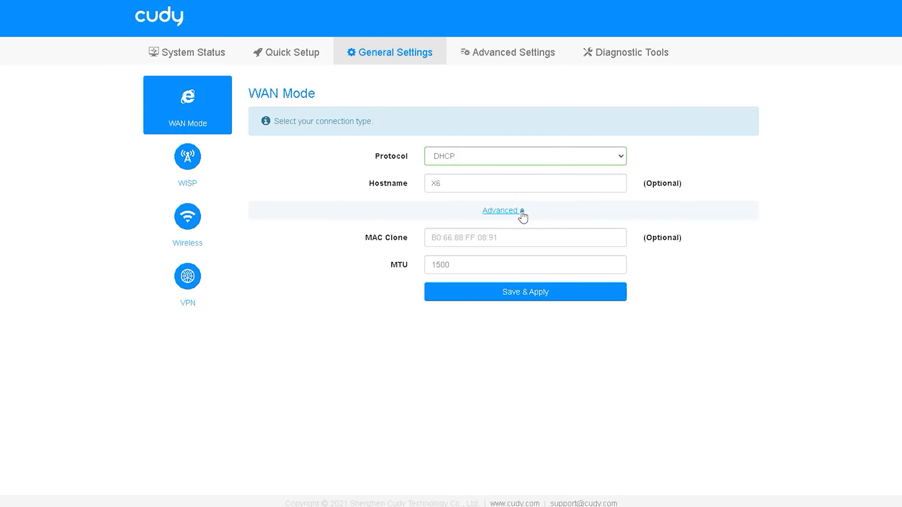
click(475, 242)
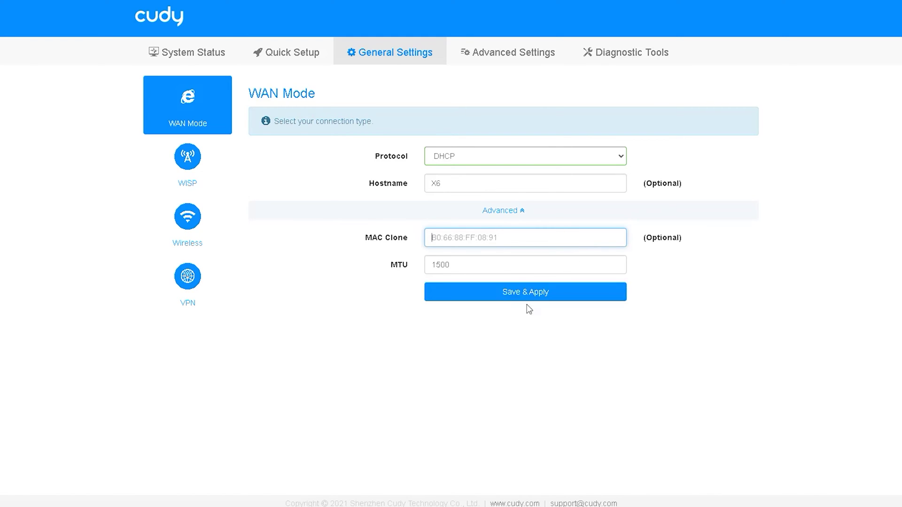
- Try the PPPoE and Static IP protocols, return to DHCP, and open the WISP page
click(582, 159)
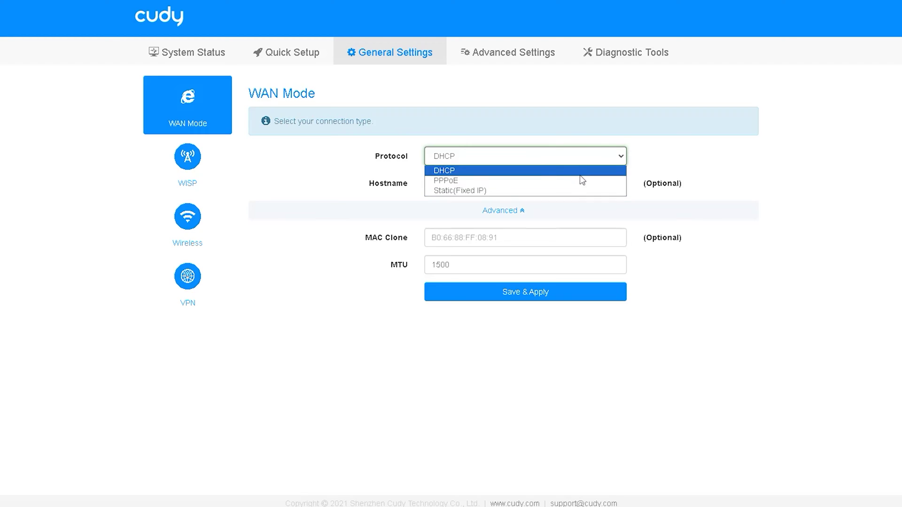
click(586, 182)
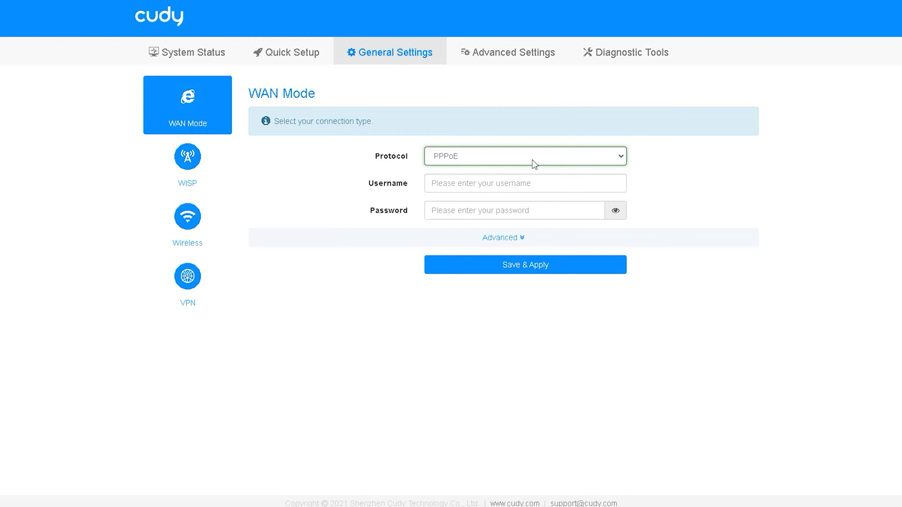
click(533, 160)
click(508, 194)
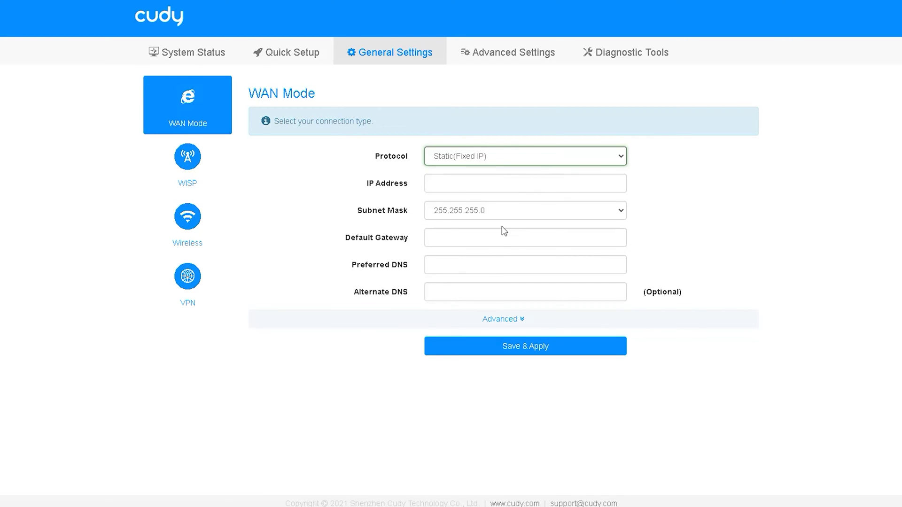
click(504, 157)
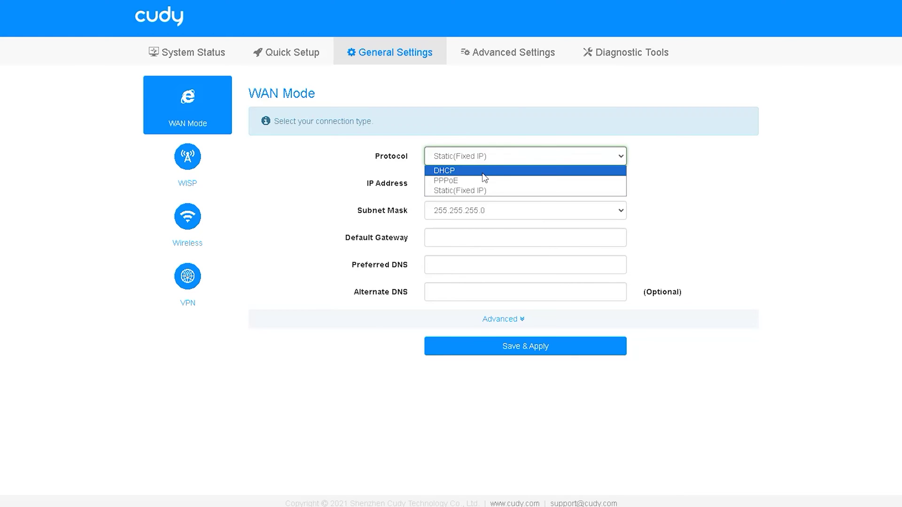
click(483, 171)
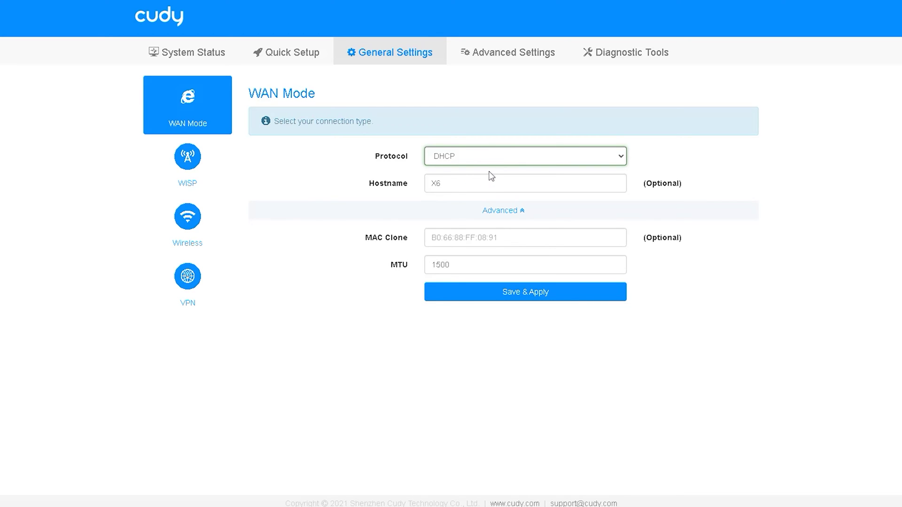
click(192, 160)
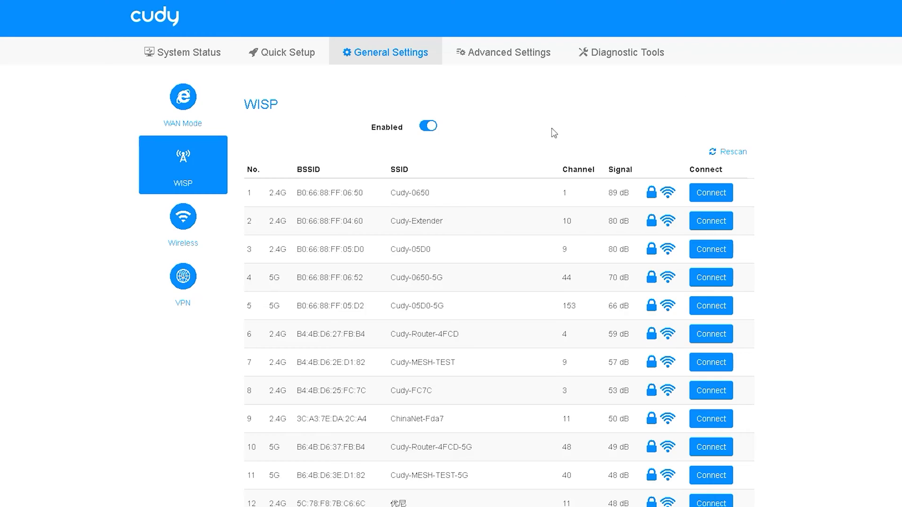
- Browse scanned WISP networks, open and dismiss Cudy-0650's password prompt without joining, then open Wireless
scroll(444, 263, down, 1)
scroll(444, 277, down, 5)
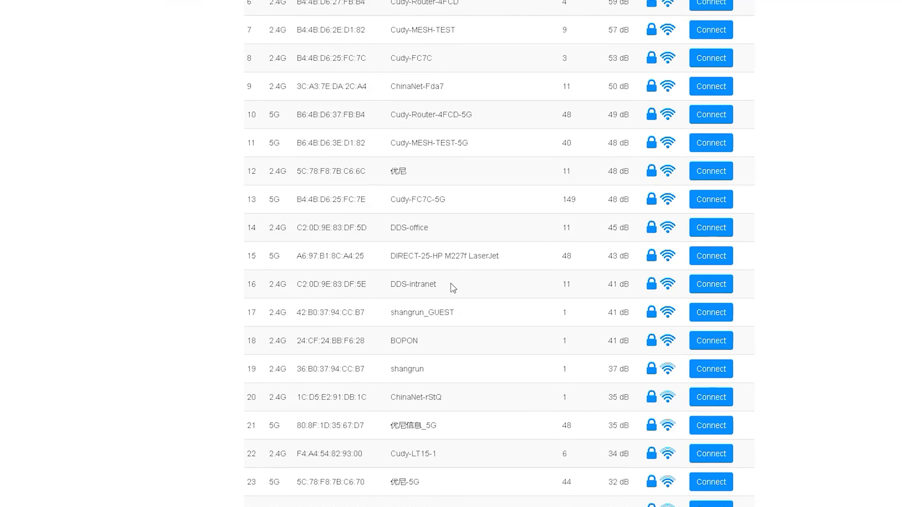
scroll(463, 298, up, 6)
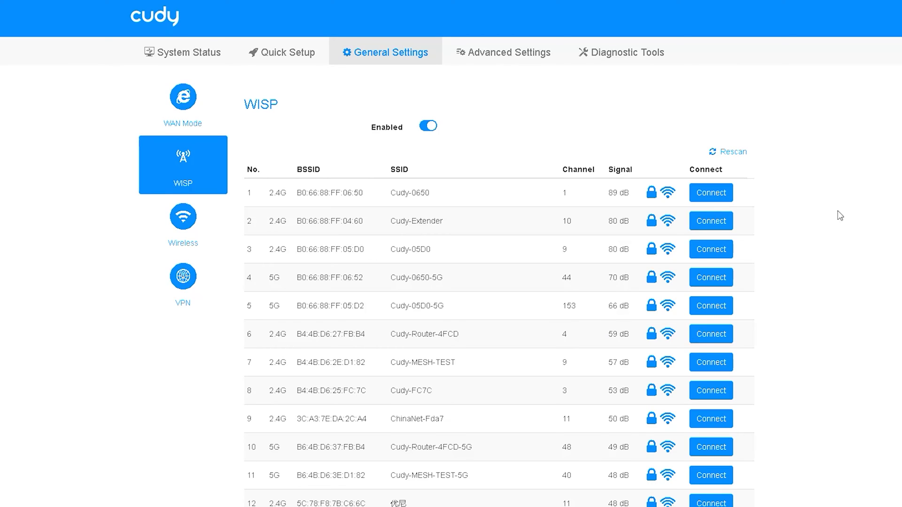
scroll(376, 304, down, 5)
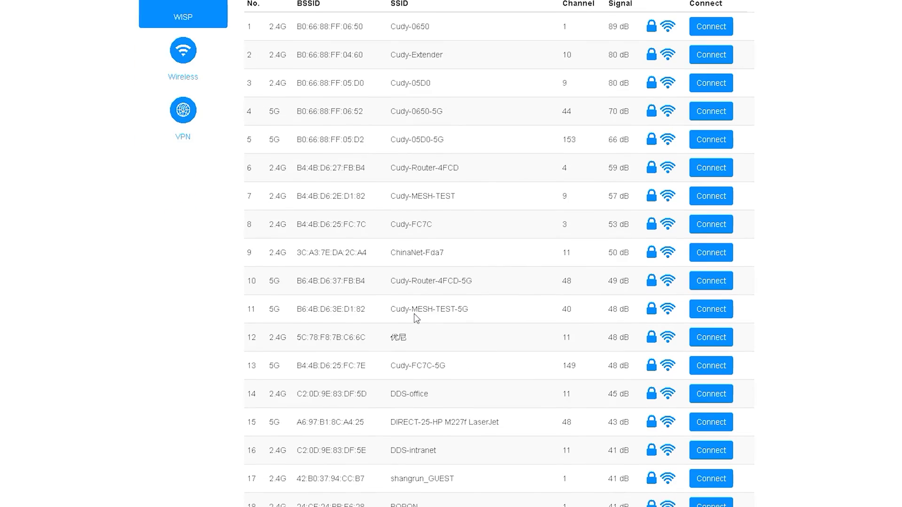
scroll(519, 369, up, 3)
scroll(522, 371, up, 2)
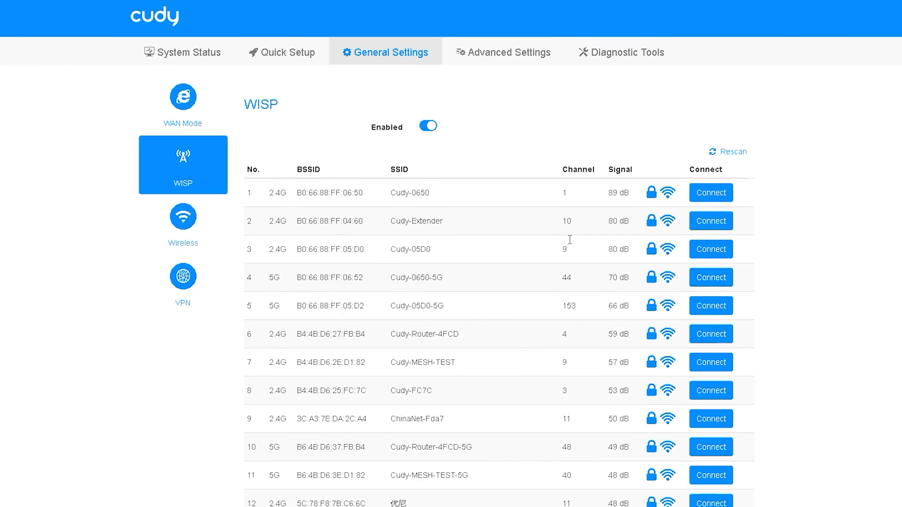
click(712, 194)
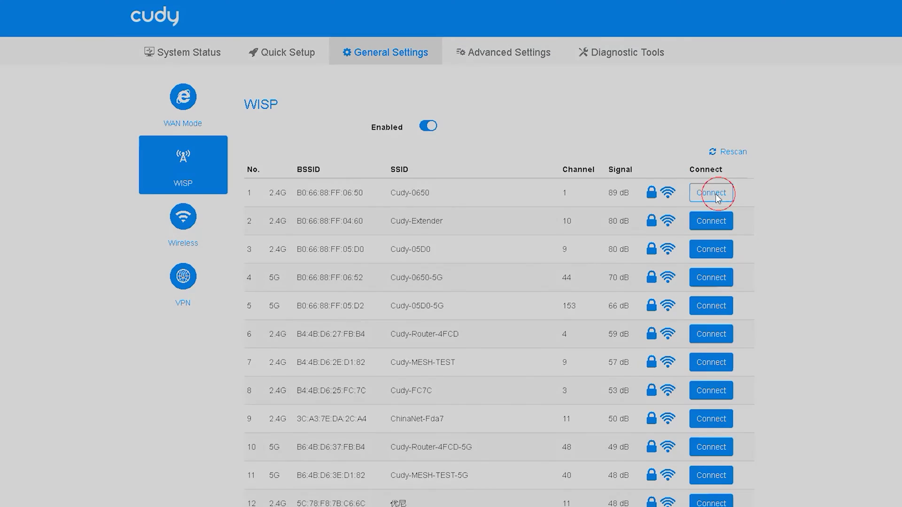
click(440, 301)
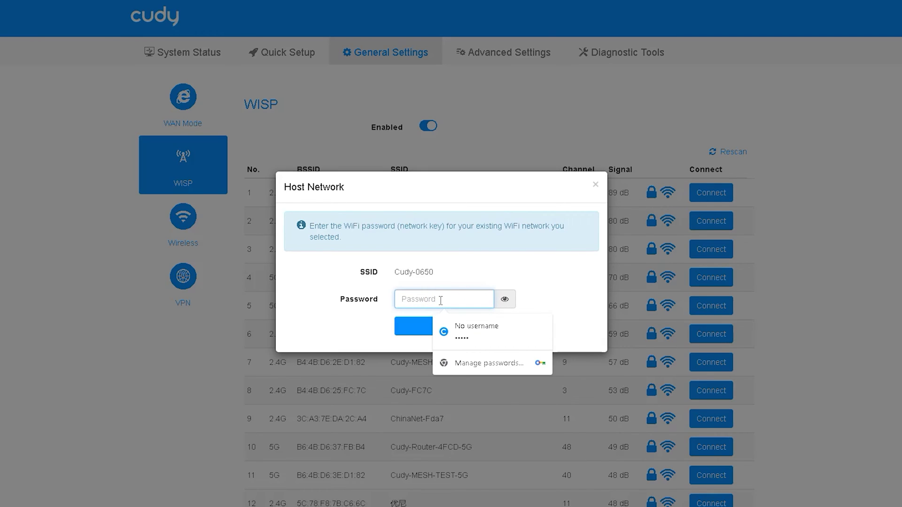
click(596, 184)
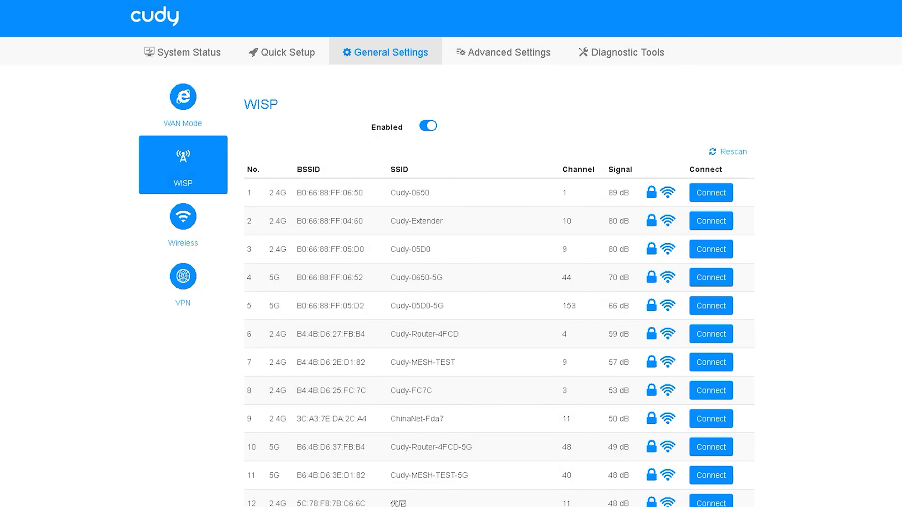
click(183, 223)
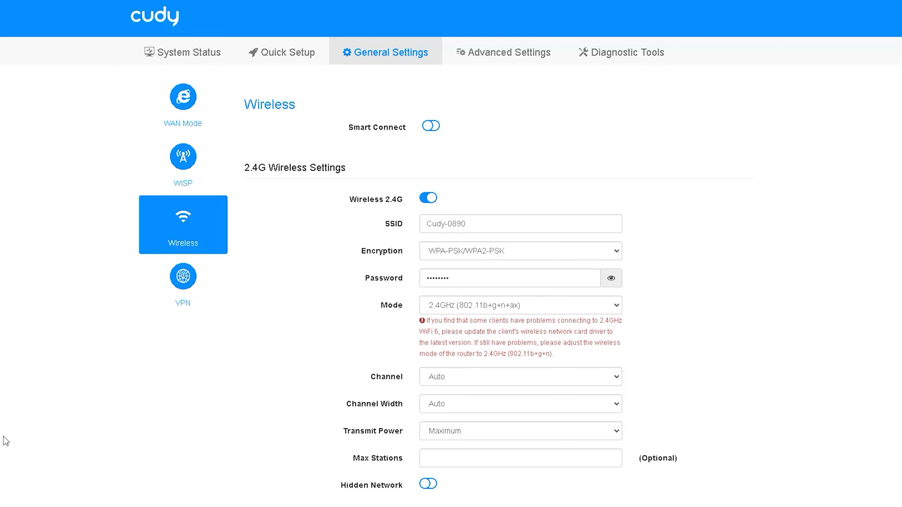
- Scroll down the Wireless page and mark up the 2.4G Wireless Settings area
scroll(263, 403, down, 2)
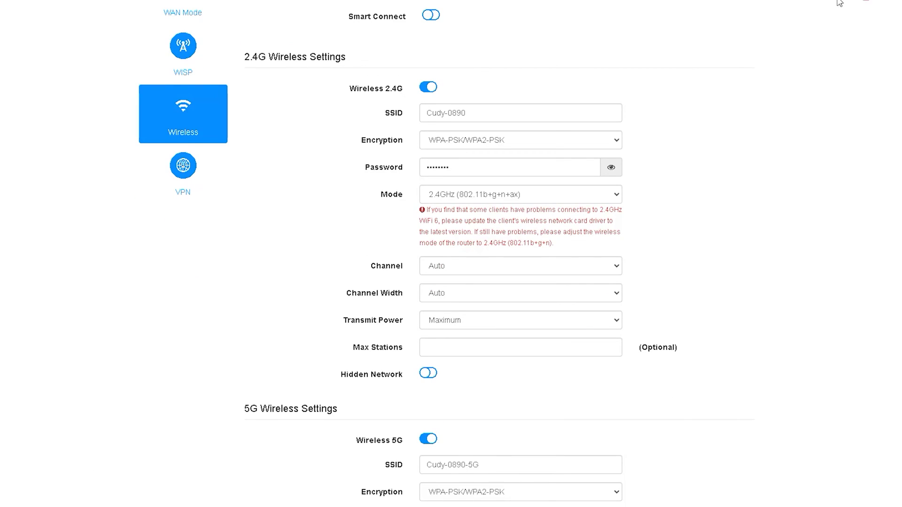
mouse_move(264, 69)
mouse_down()
mouse_move(246, 66)
mouse_move(352, 60)
mouse_move(256, 47)
mouse_move(238, 67)
mouse_up()
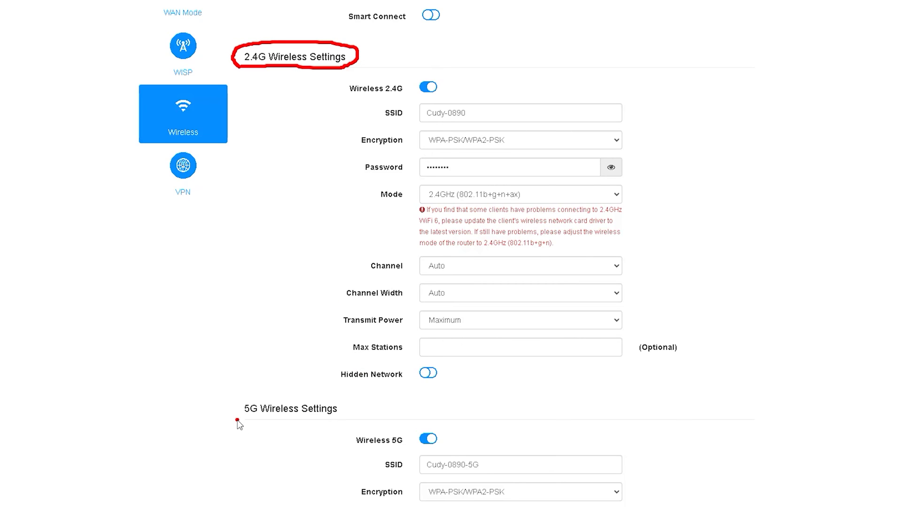
mouse_move(237, 421)
mouse_down()
mouse_move(352, 420)
mouse_move(230, 403)
mouse_move(266, 425)
mouse_up()
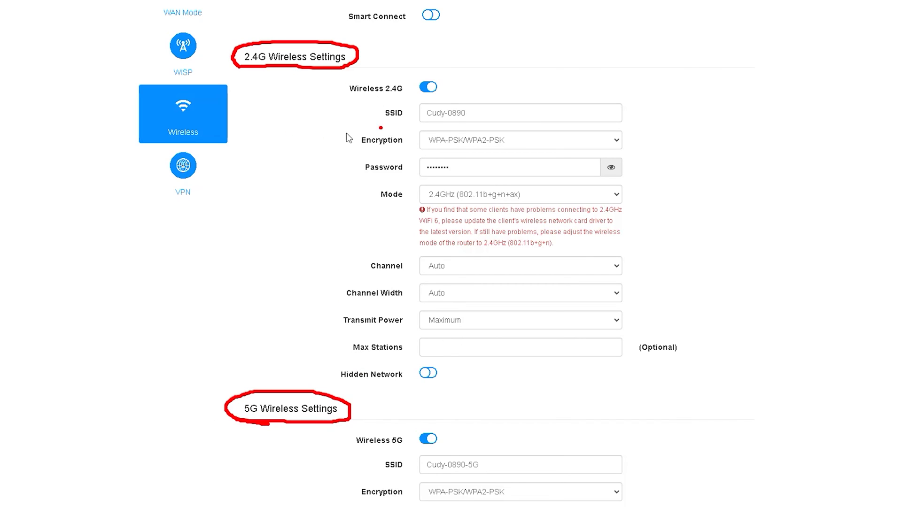
mouse_move(372, 121)
mouse_down()
mouse_move(417, 123)
mouse_move(358, 109)
mouse_move(372, 121)
mouse_move(463, 124)
mouse_move(482, 107)
mouse_move(413, 104)
mouse_move(419, 124)
mouse_up()
click(444, 123)
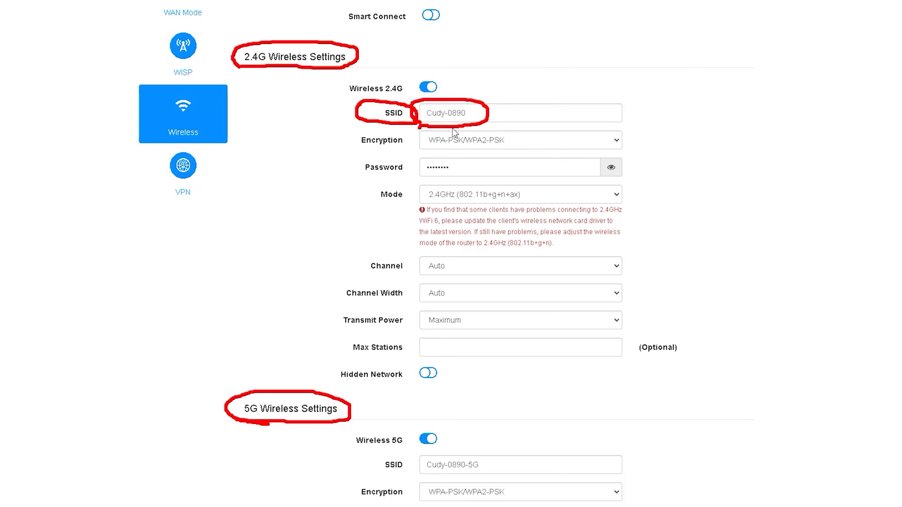
click(458, 154)
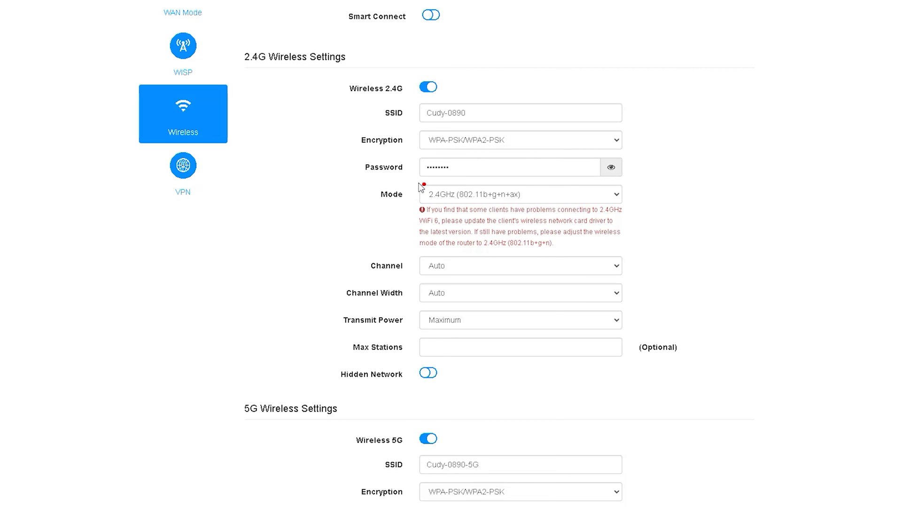
mouse_move(418, 184)
mouse_down()
mouse_move(451, 181)
mouse_move(447, 152)
mouse_move(409, 182)
mouse_up()
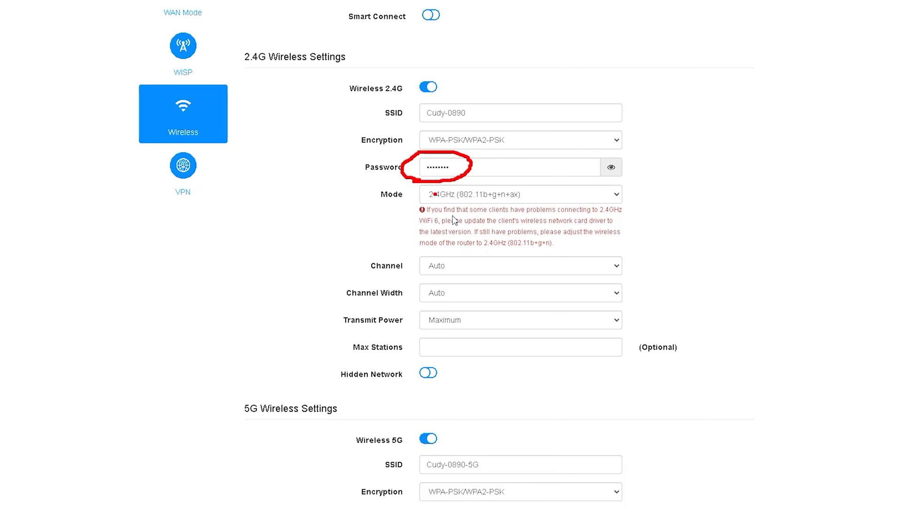
mouse_move(361, 273)
mouse_down()
mouse_move(353, 277)
mouse_move(466, 266)
mouse_move(345, 256)
mouse_move(404, 281)
mouse_up()
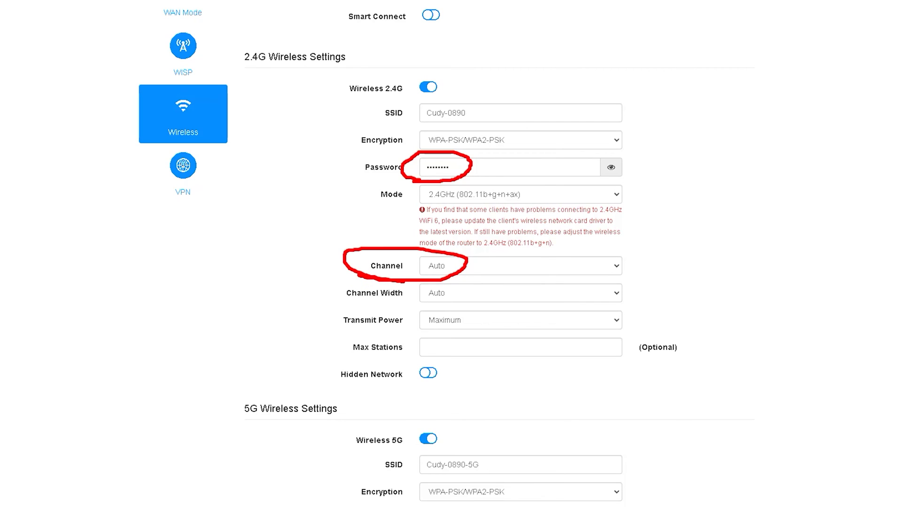
key(Escape)
- Set 2.4G to channel 10 (2457 MHz), 40MHz width, and keep transmit power at Maximum
click(615, 268)
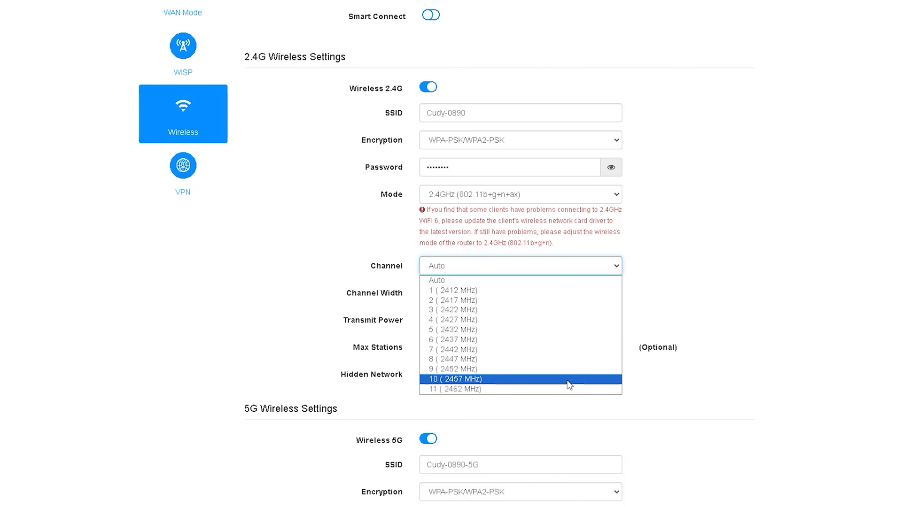
click(570, 380)
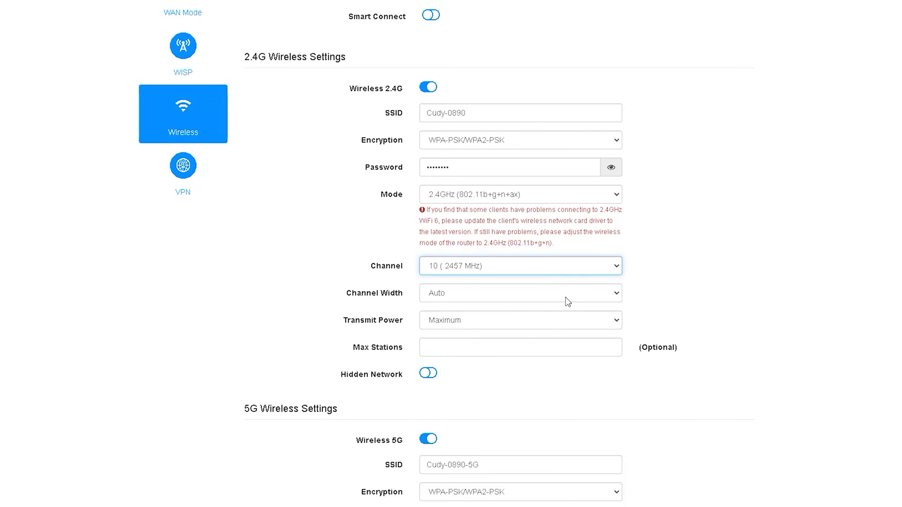
click(568, 300)
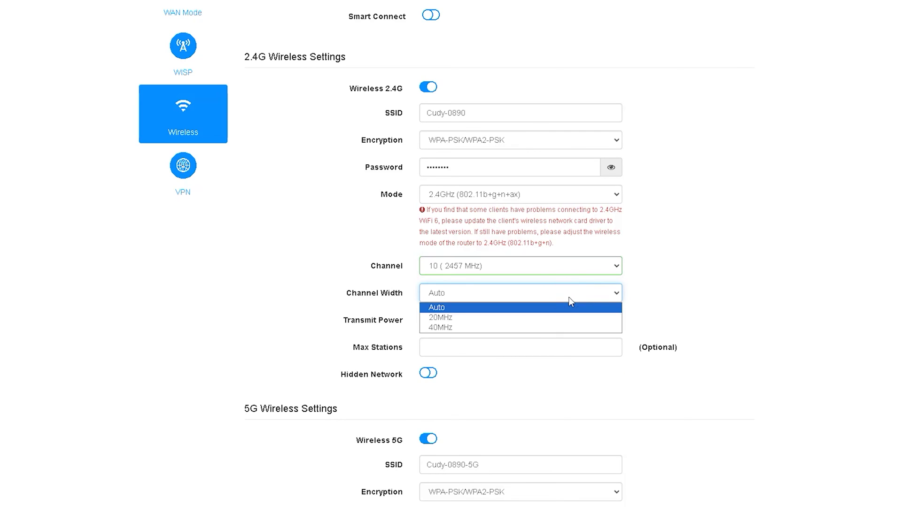
click(500, 327)
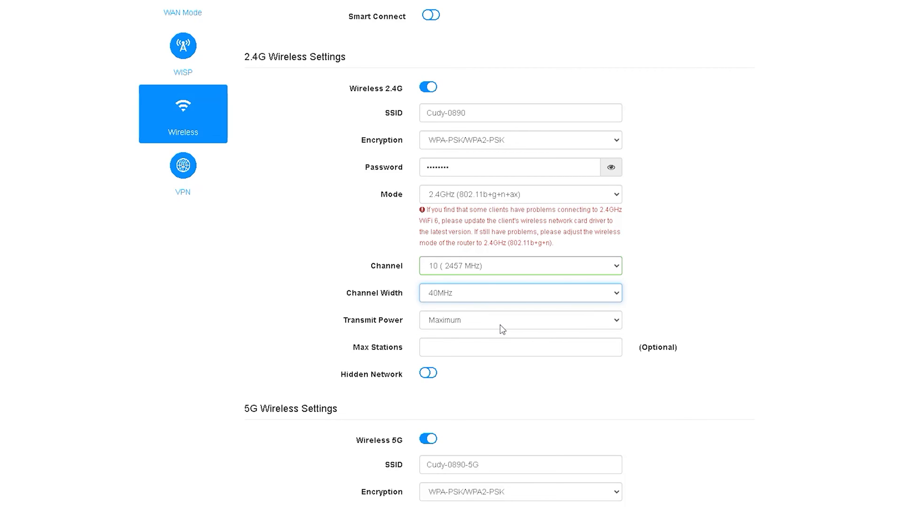
click(500, 325)
click(500, 325)
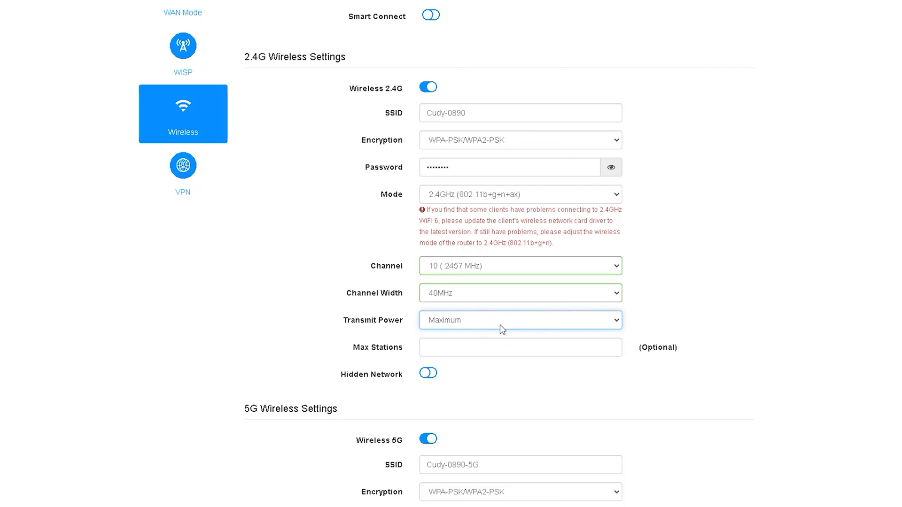
click(457, 349)
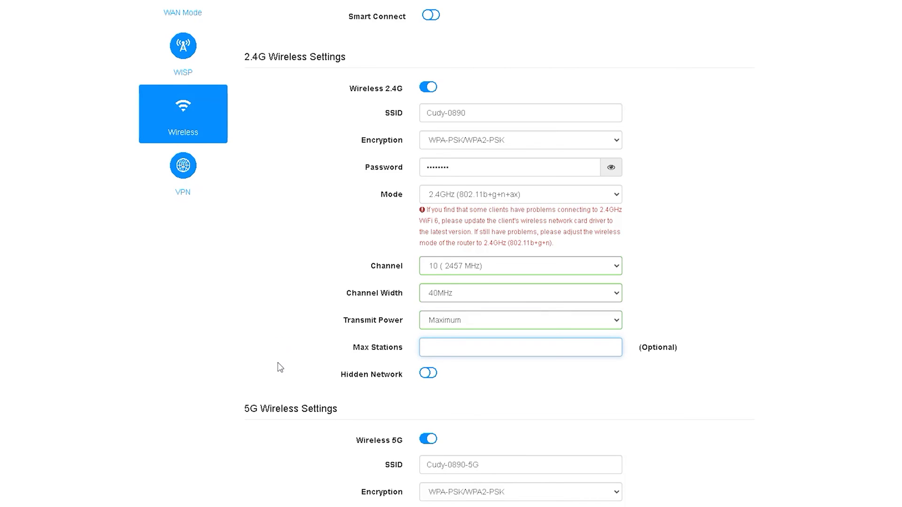
scroll(280, 367, down, 5)
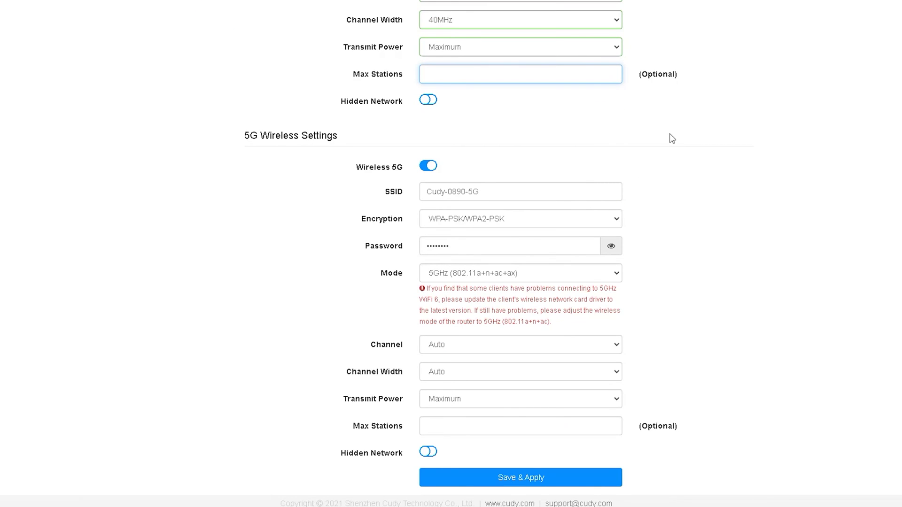
- Rename the 5G network to 'rename' and keep the 5GHz (802.11a+n+ac+ax) wireless mode
drag(555, 192, 364, 198)
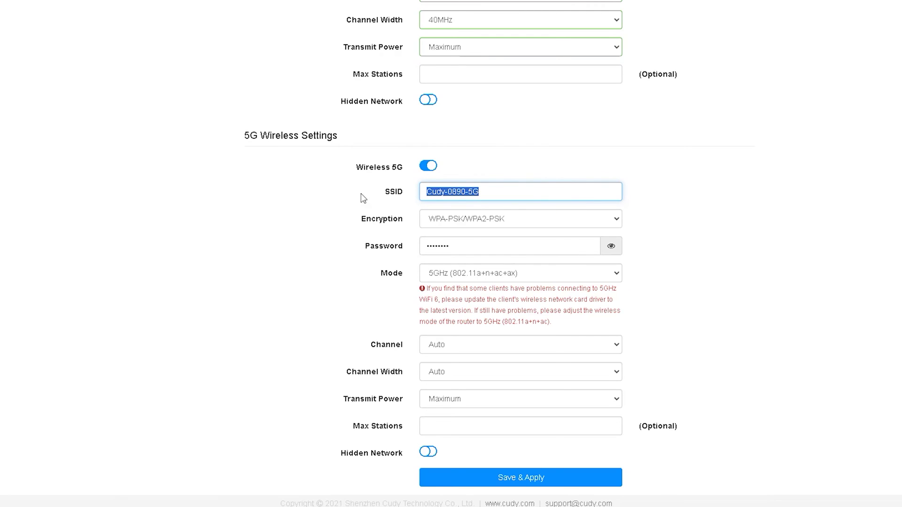
text(ren)
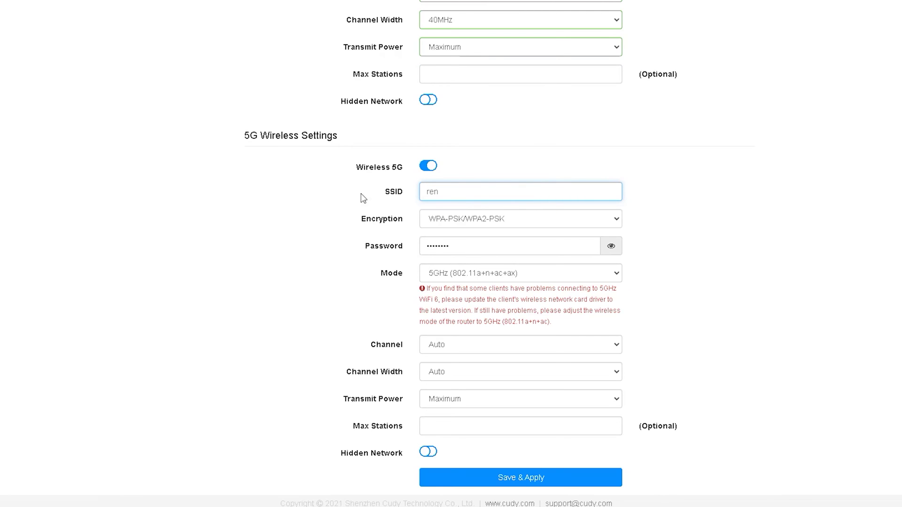
text(ame)
double_click(516, 246)
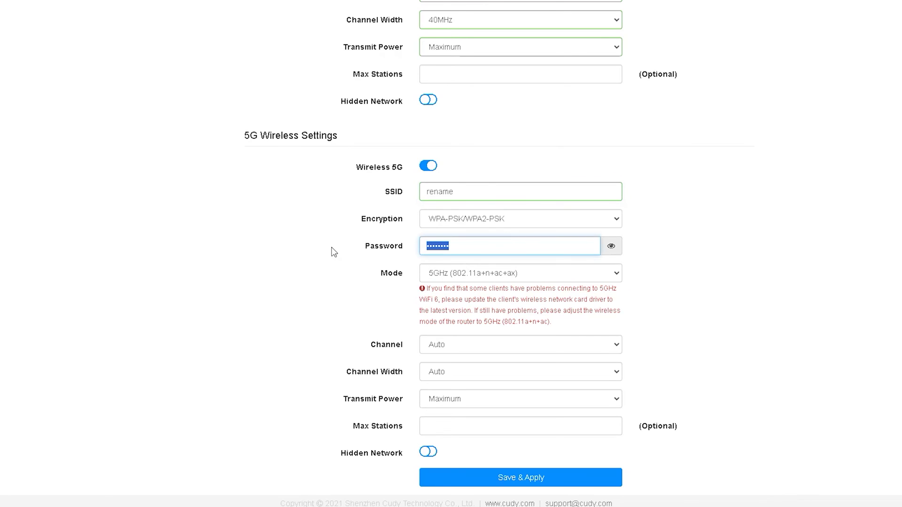
click(504, 277)
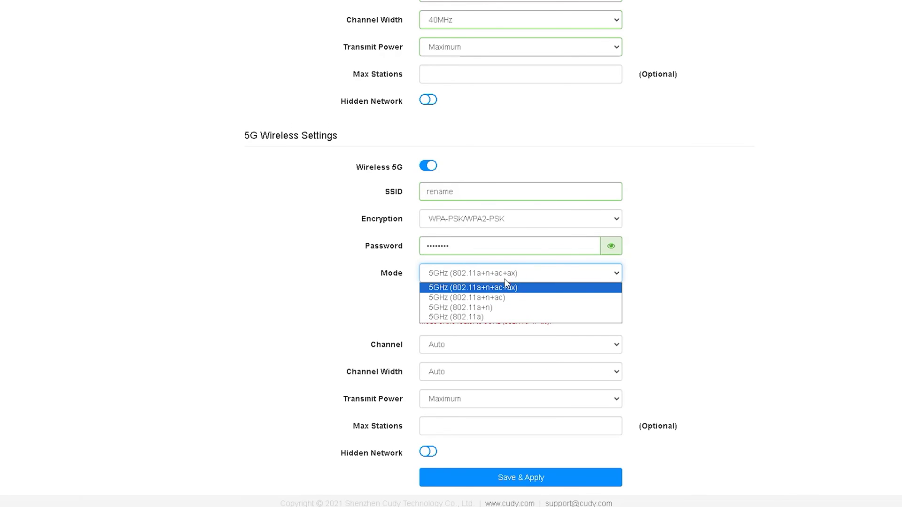
click(539, 288)
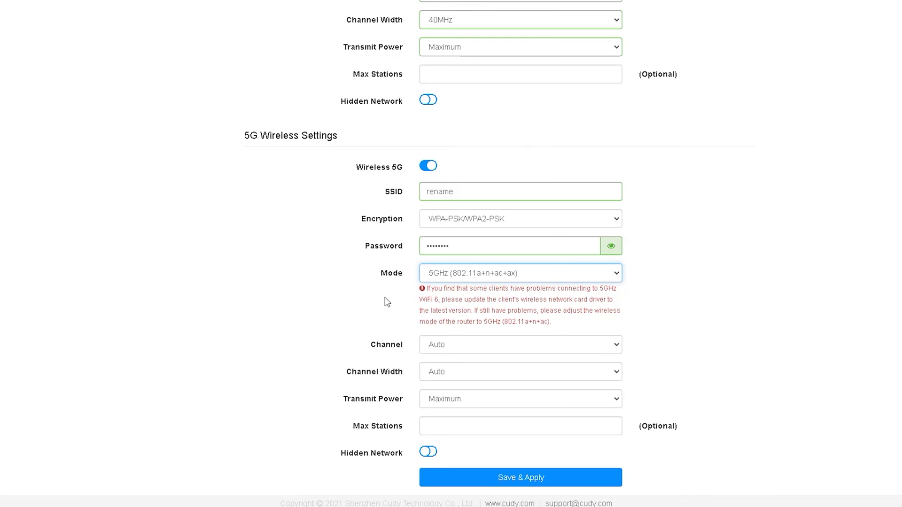
- Leave the 5G channel on Auto after trying 161, set width to 80MHz, then go to VPN
click(504, 349)
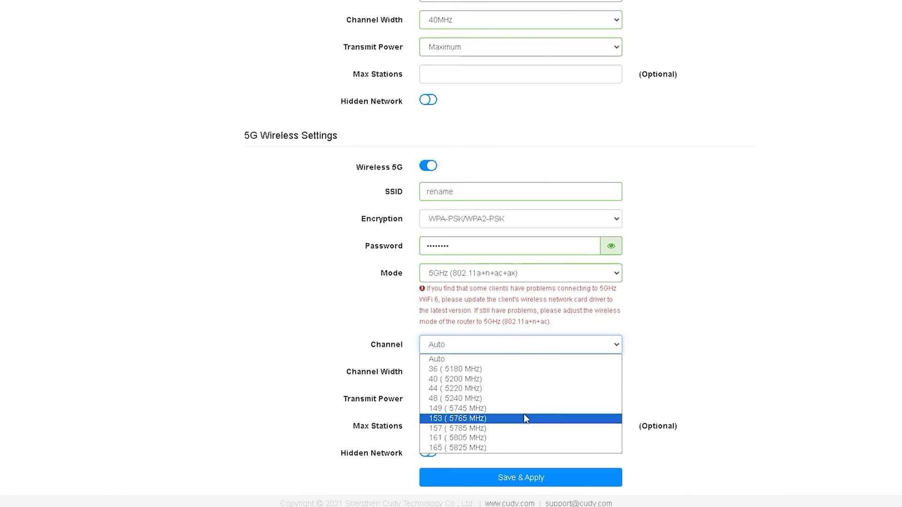
click(518, 438)
click(521, 347)
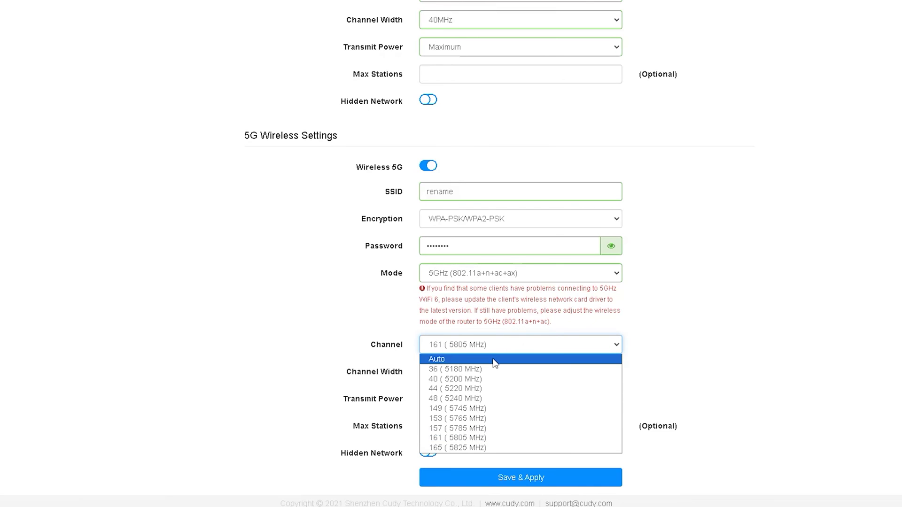
click(470, 358)
click(471, 376)
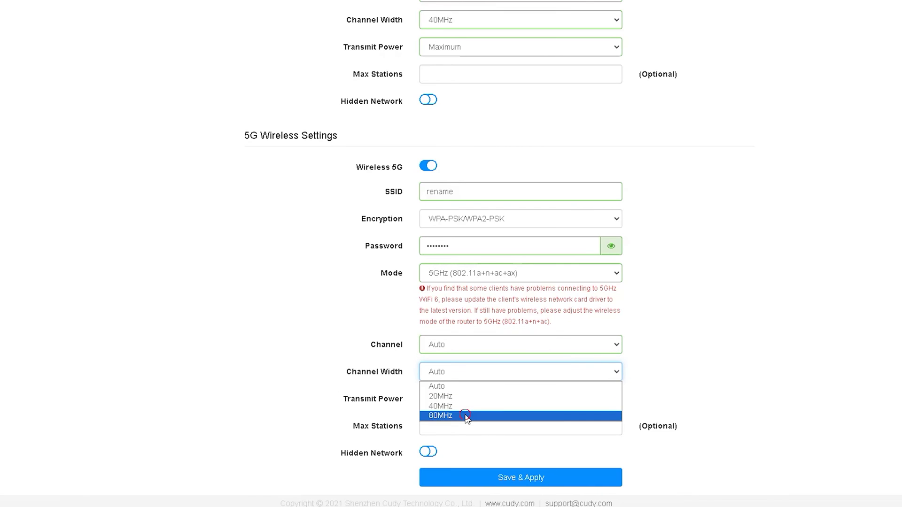
click(465, 416)
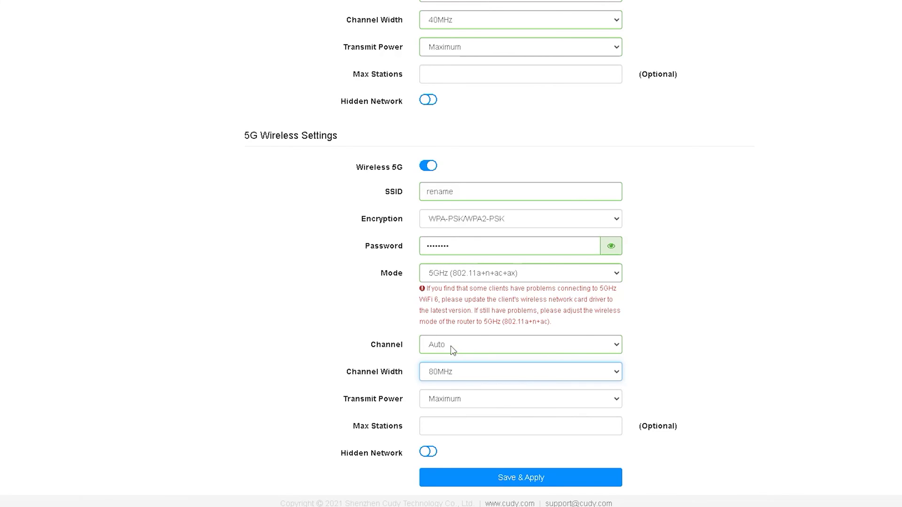
scroll(404, 324, up, 15)
click(191, 287)
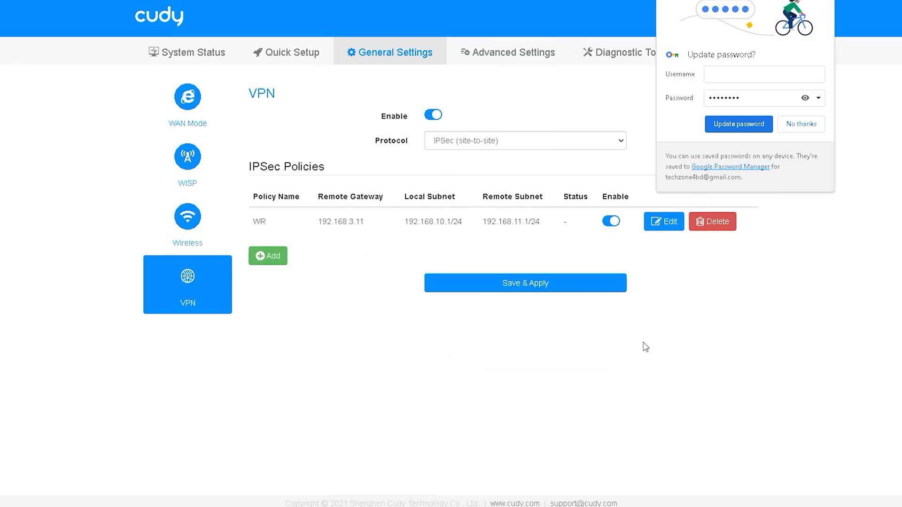
- Inspect the WR IPSec policy's name, gateway and subnets, leave it unsaved, and view the VPN protocols
click(803, 124)
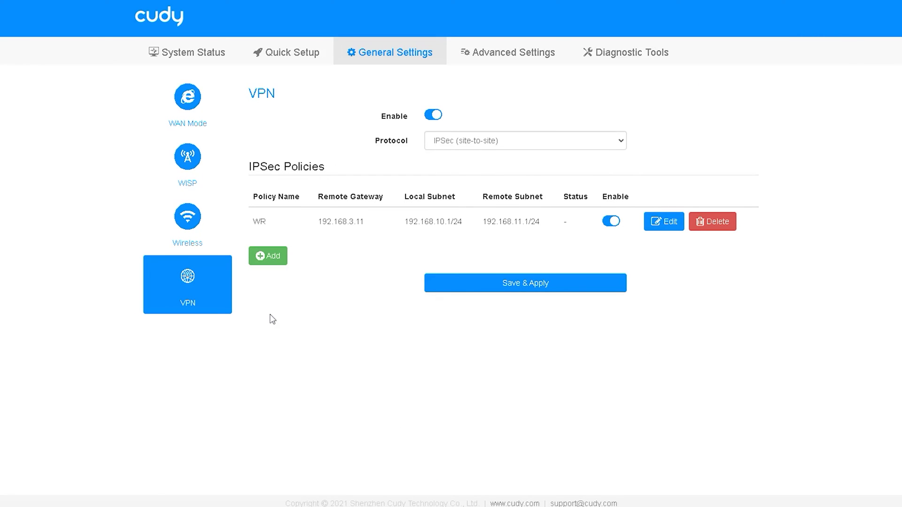
click(281, 257)
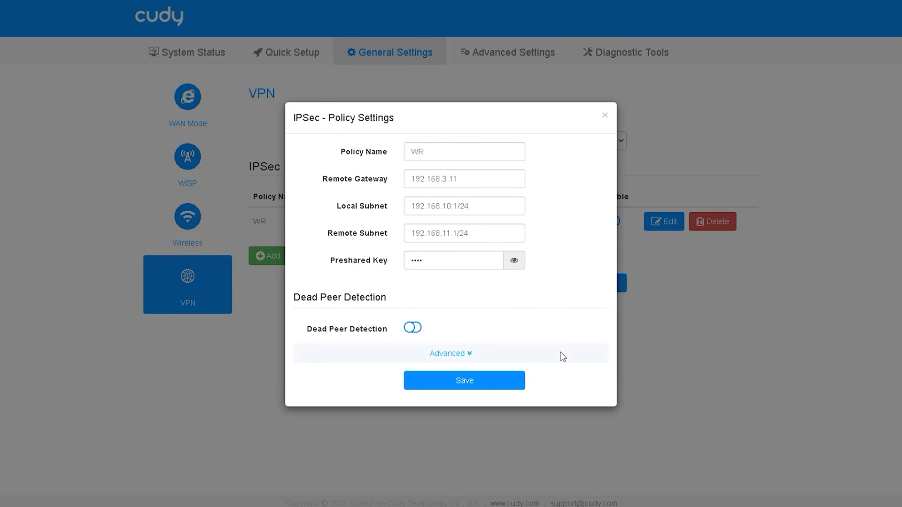
double_click(447, 147)
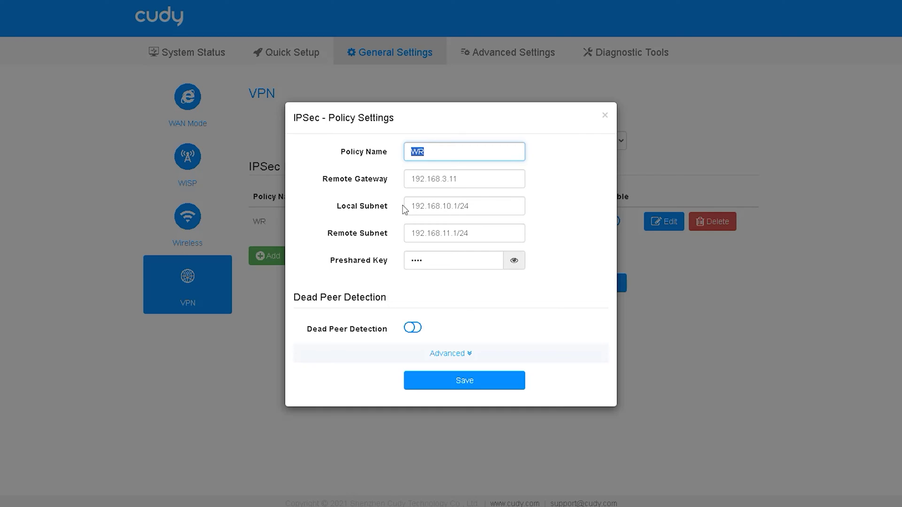
double_click(489, 177)
triple_click(497, 207)
triple_click(484, 234)
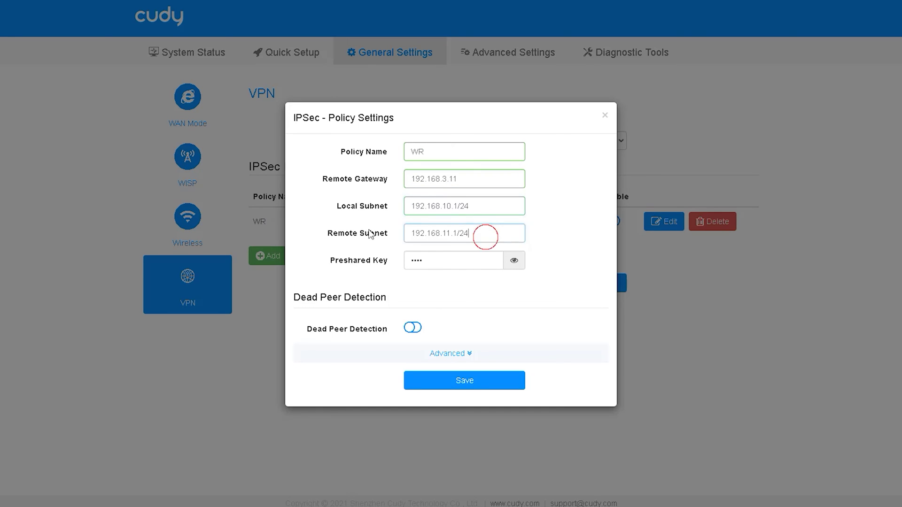
click(603, 117)
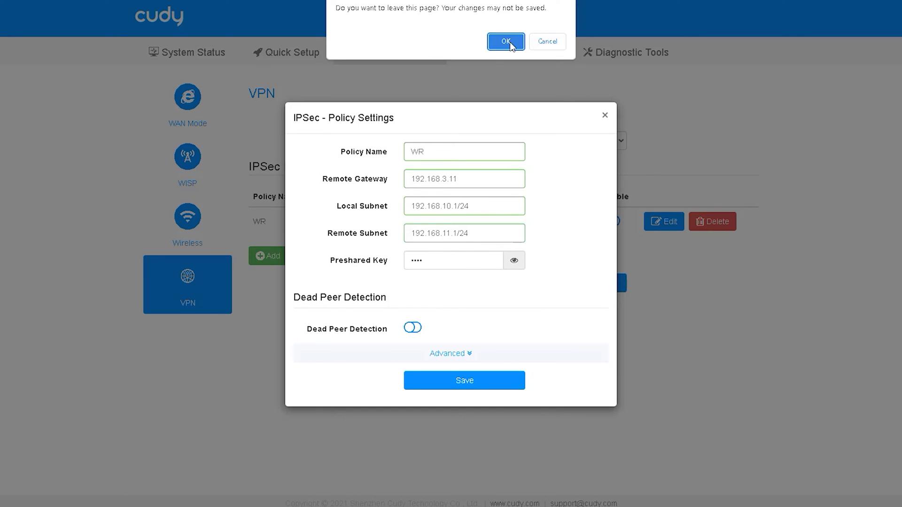
click(526, 41)
click(562, 142)
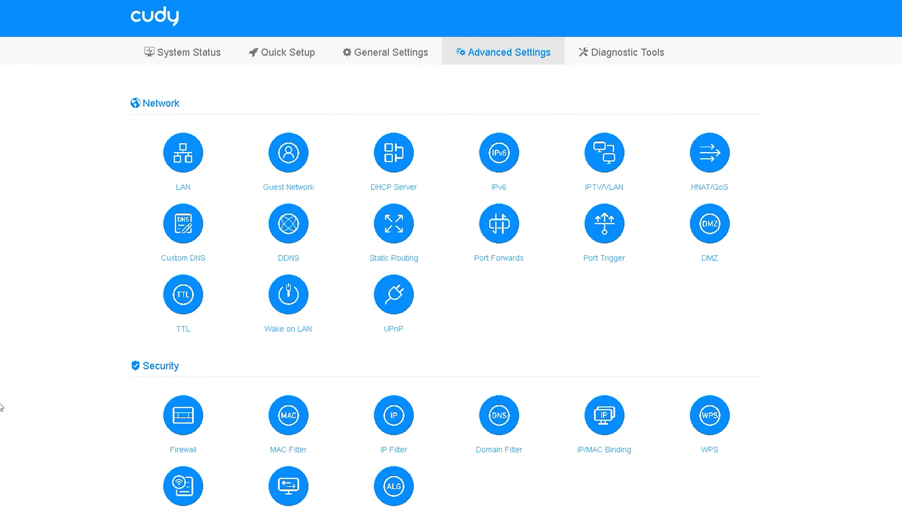
click(163, 156)
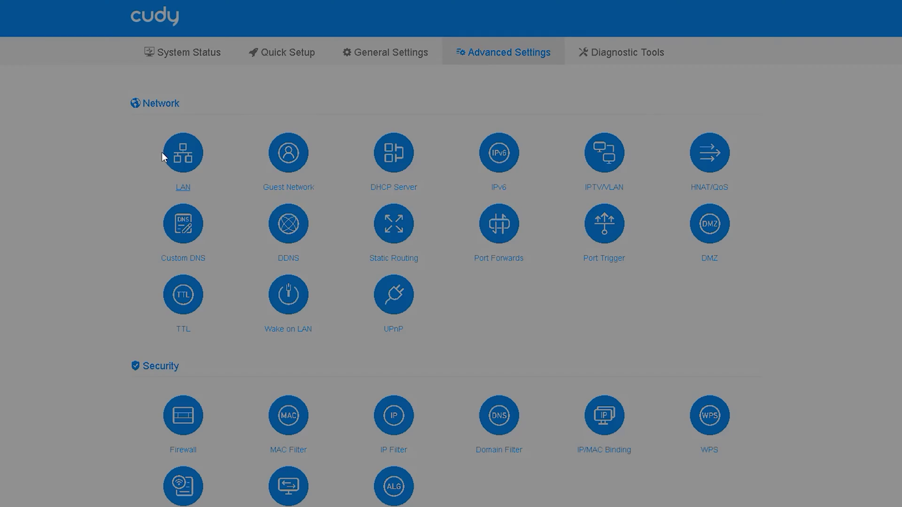
drag(478, 223, 350, 229)
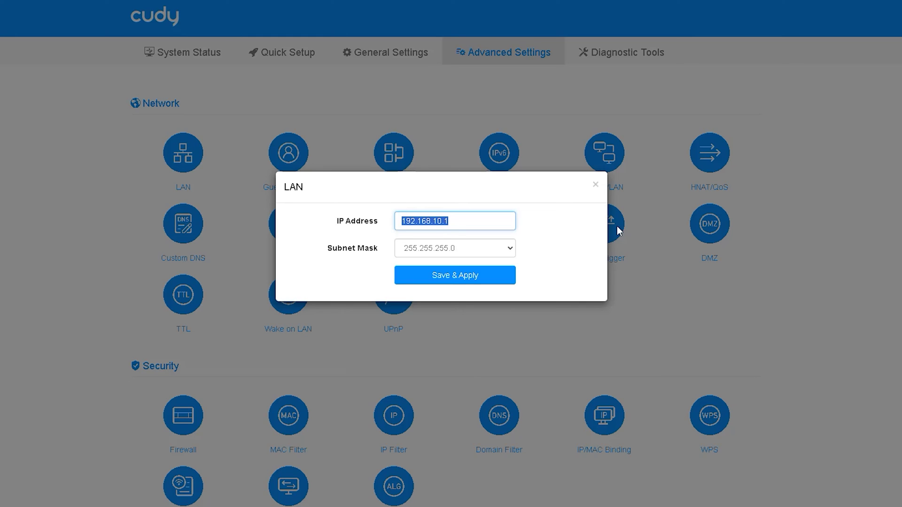
click(596, 186)
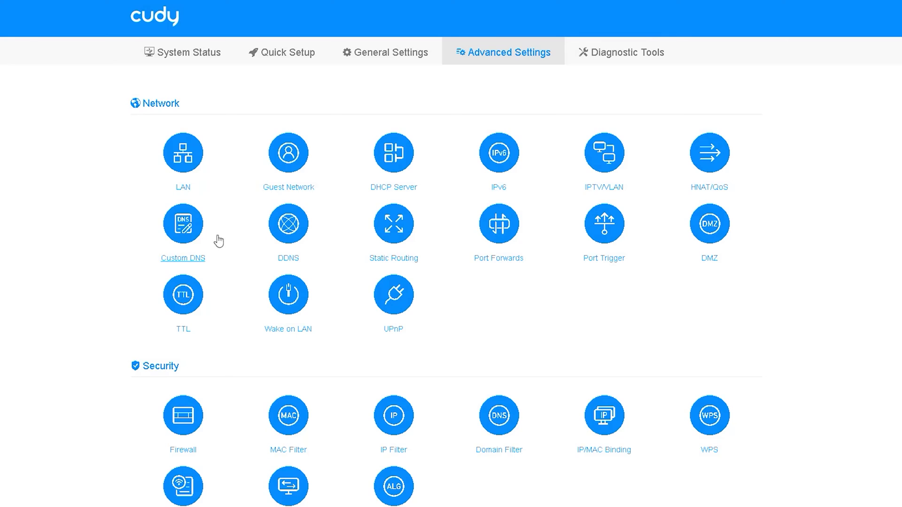
click(287, 182)
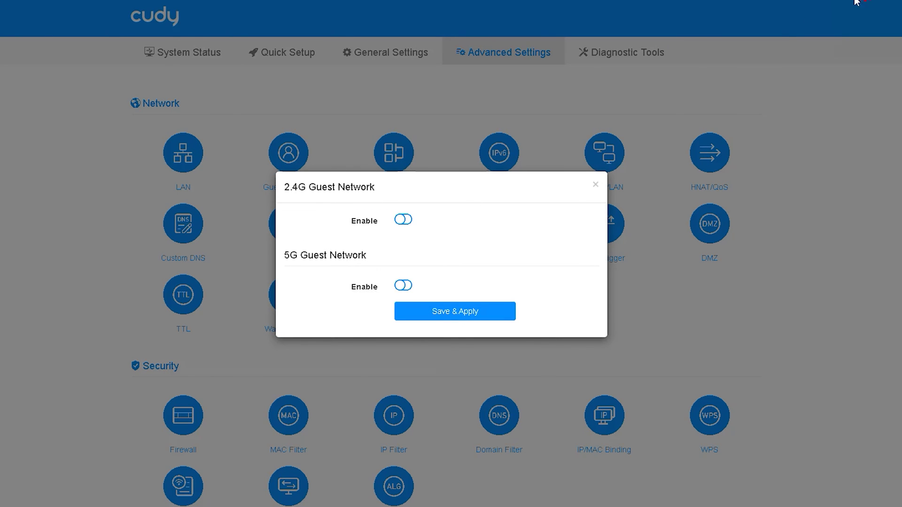
mouse_move(281, 201)
mouse_down()
mouse_move(390, 195)
mouse_move(274, 189)
mouse_move(294, 206)
mouse_up()
mouse_move(303, 275)
mouse_down()
mouse_move(334, 275)
mouse_move(318, 243)
mouse_move(287, 243)
mouse_up()
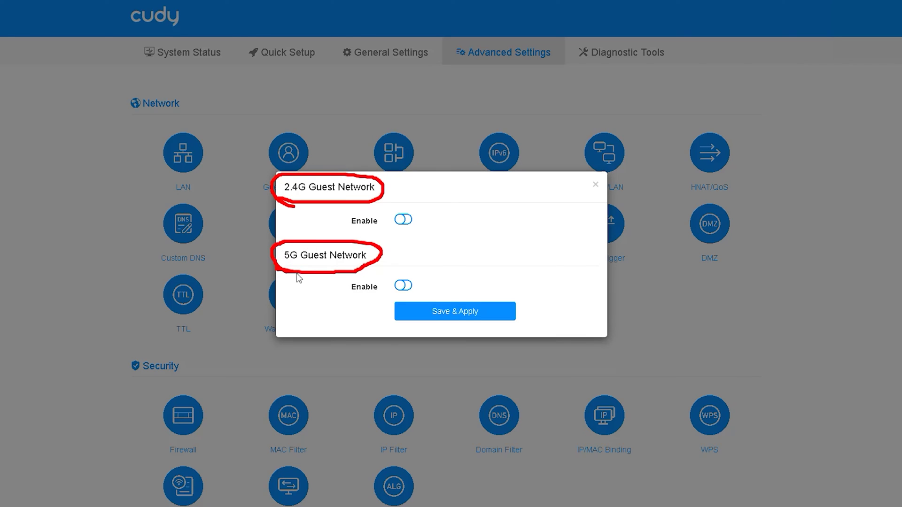
click(314, 281)
drag(349, 230, 423, 223)
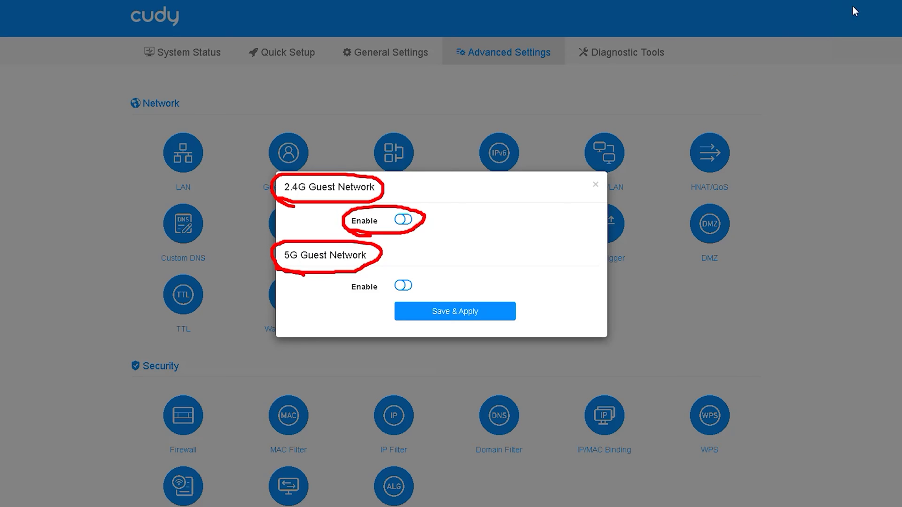
key(Escape)
click(403, 220)
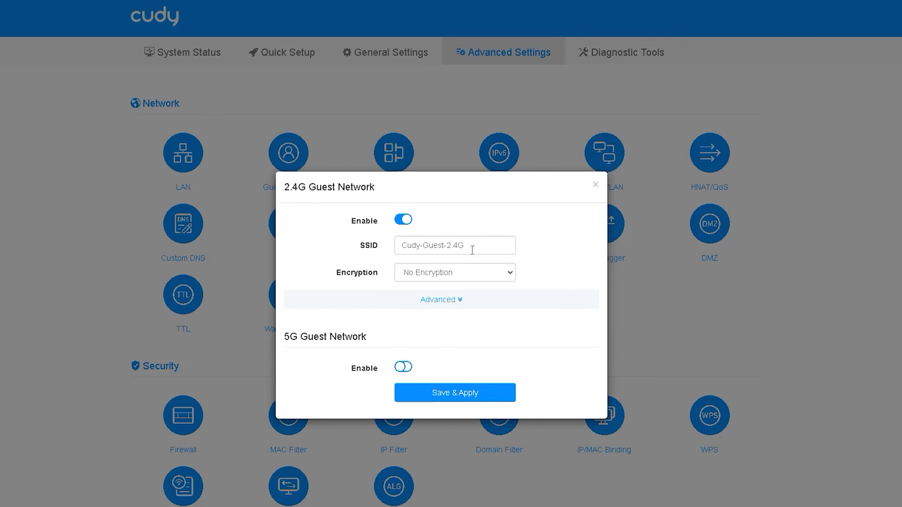
drag(477, 247, 379, 253)
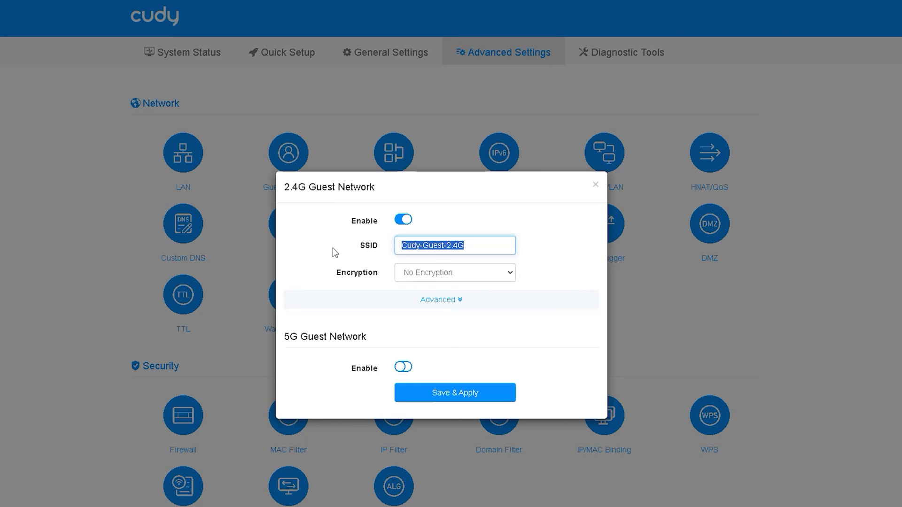
click(501, 277)
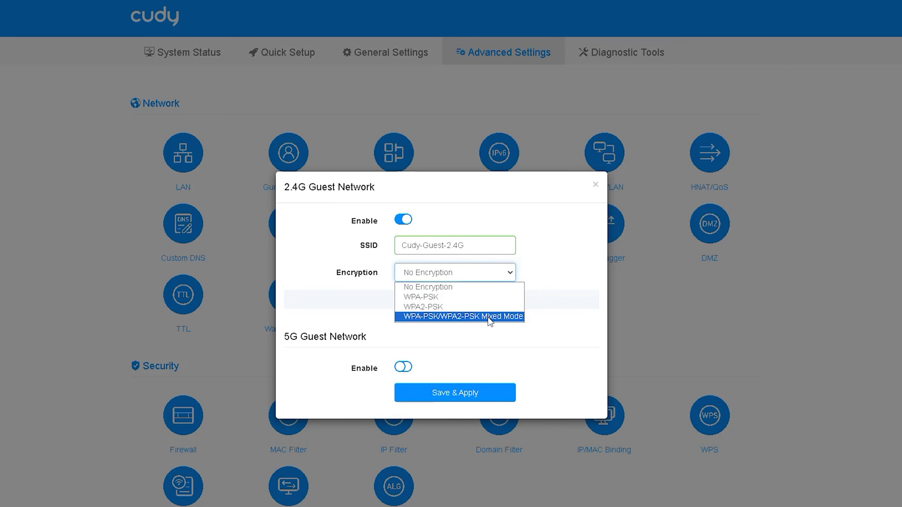
click(401, 316)
click(440, 327)
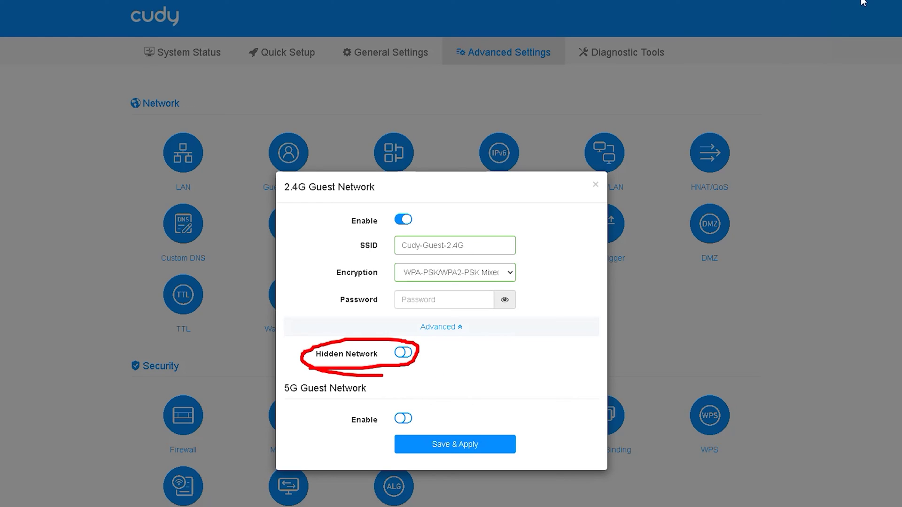
click(595, 184)
click(400, 150)
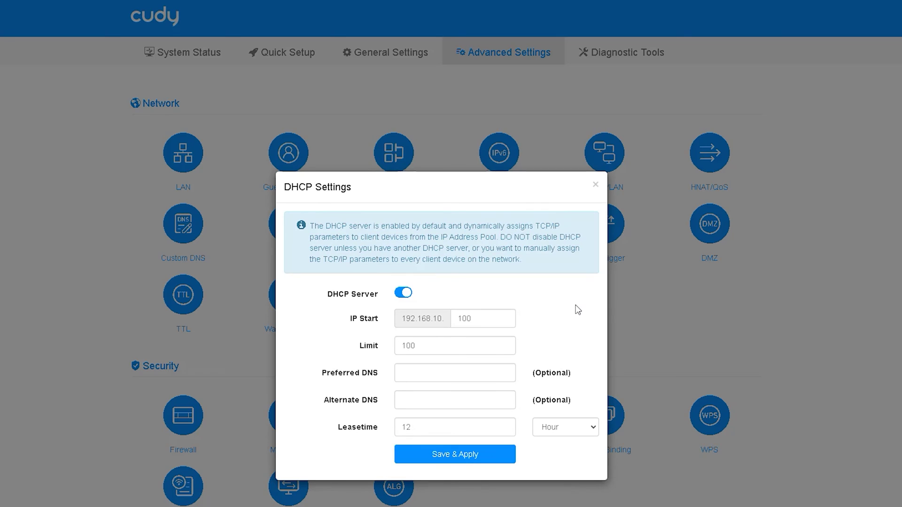
- Change the DHCP Server address limit to 50, leaving the pool start at 100
scroll(577, 311, down, 2)
scroll(572, 311, up, 2)
double_click(484, 316)
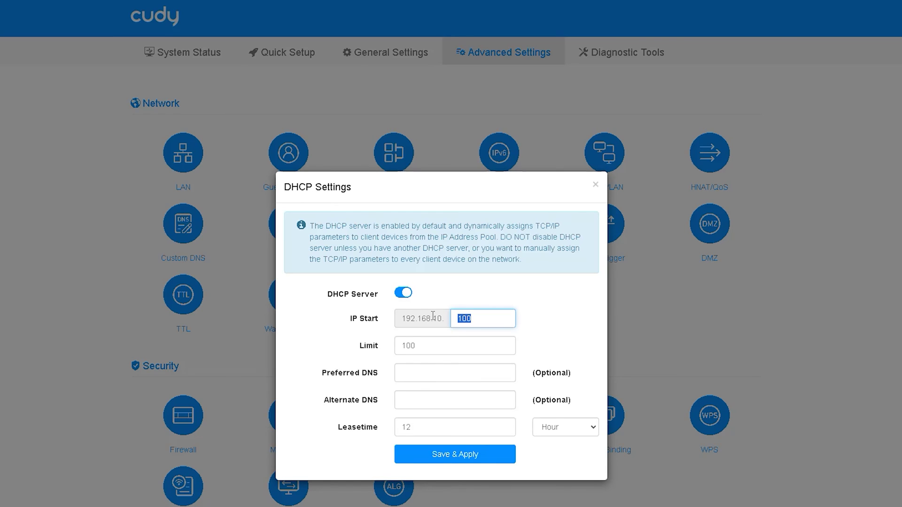
click(488, 320)
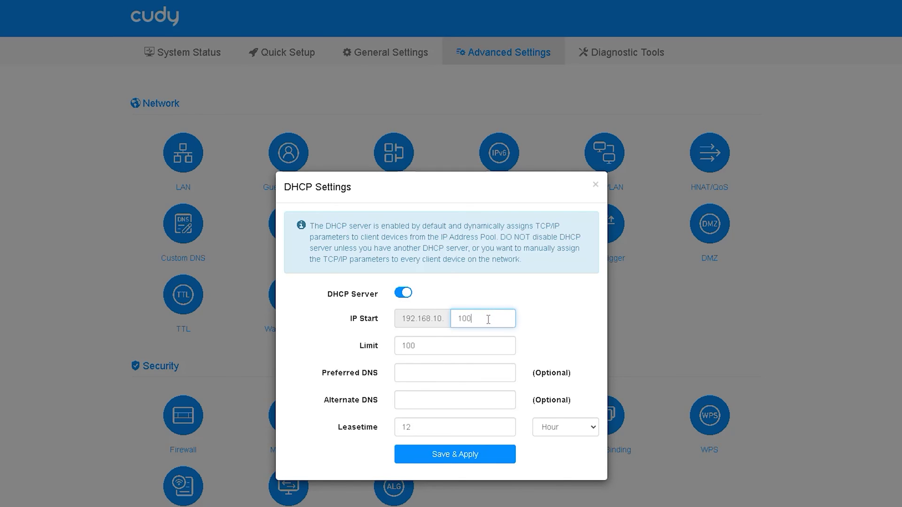
double_click(454, 348)
text(50)
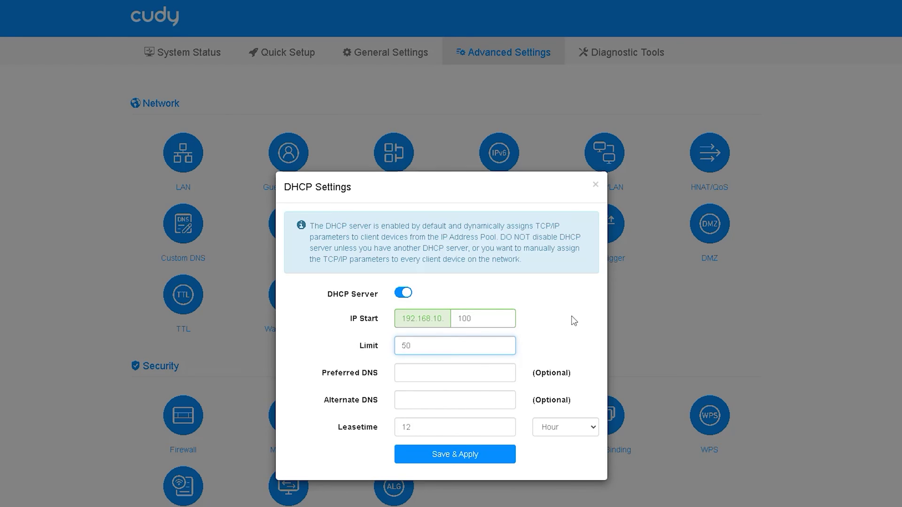
click(564, 323)
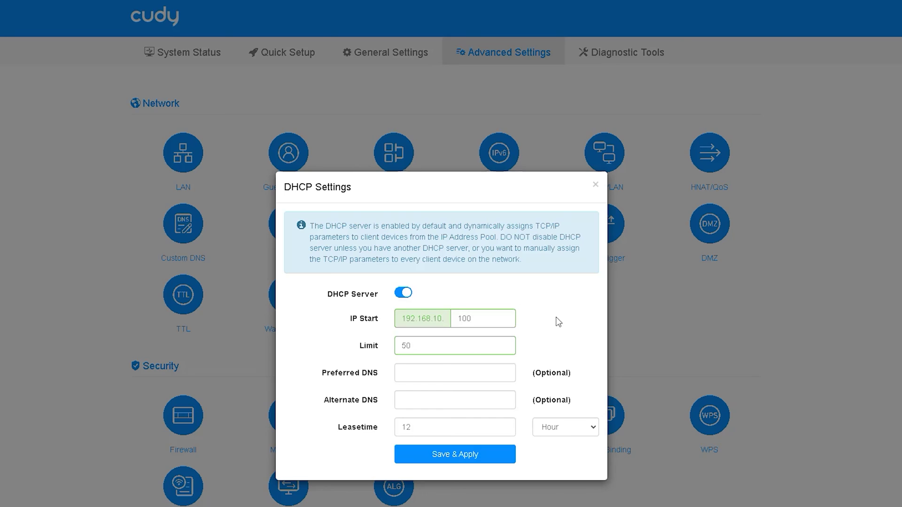
- Check the Preferred and Alternate DNS fields, close DHCP unsaved, and bring up IPv6 settings
click(459, 373)
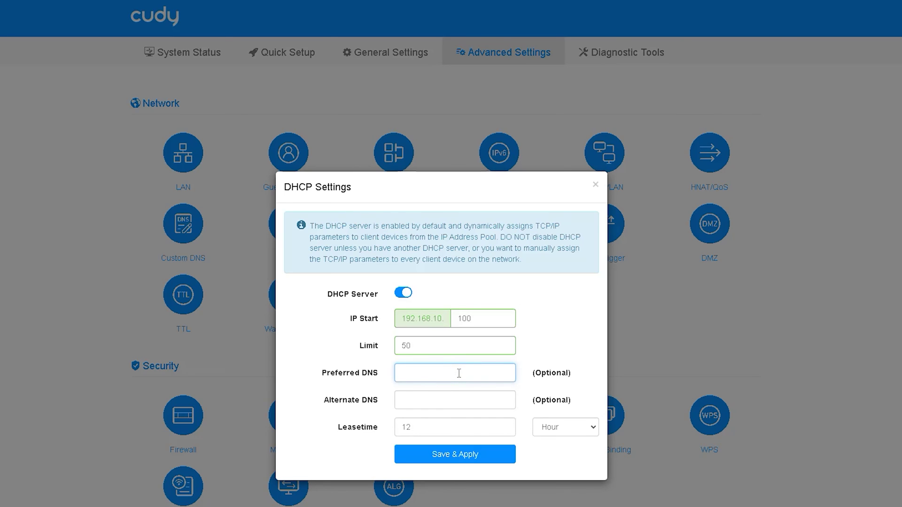
click(442, 405)
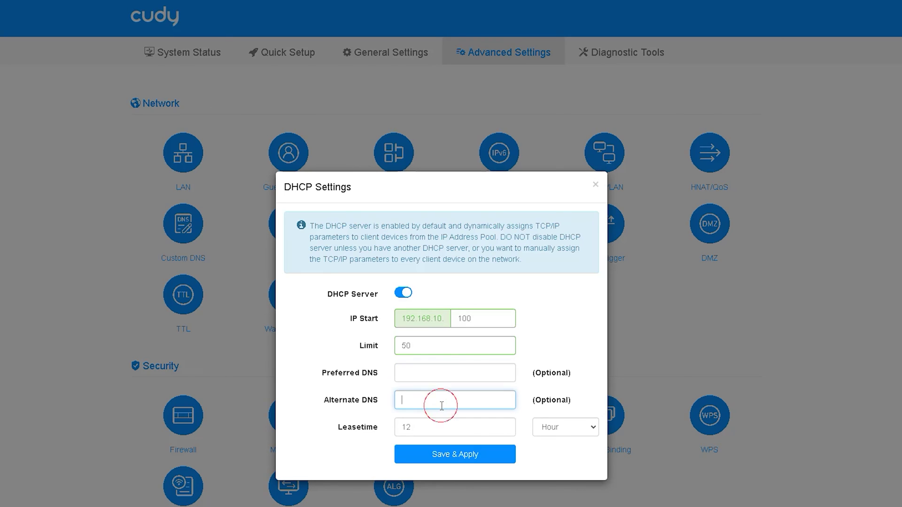
click(595, 184)
click(498, 157)
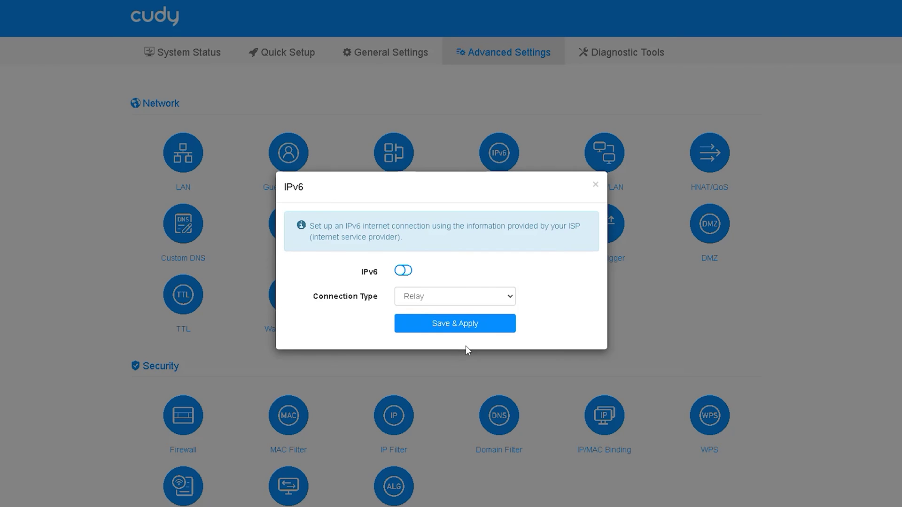
click(494, 295)
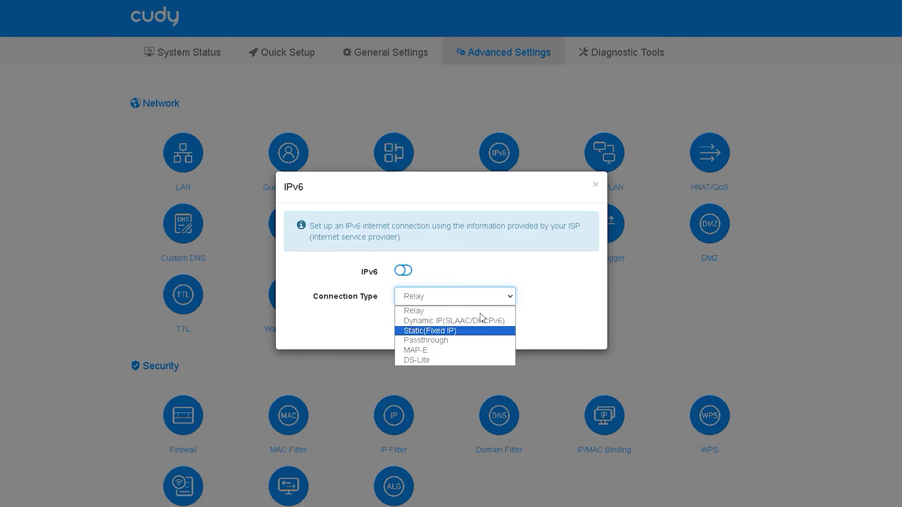
click(594, 188)
click(594, 188)
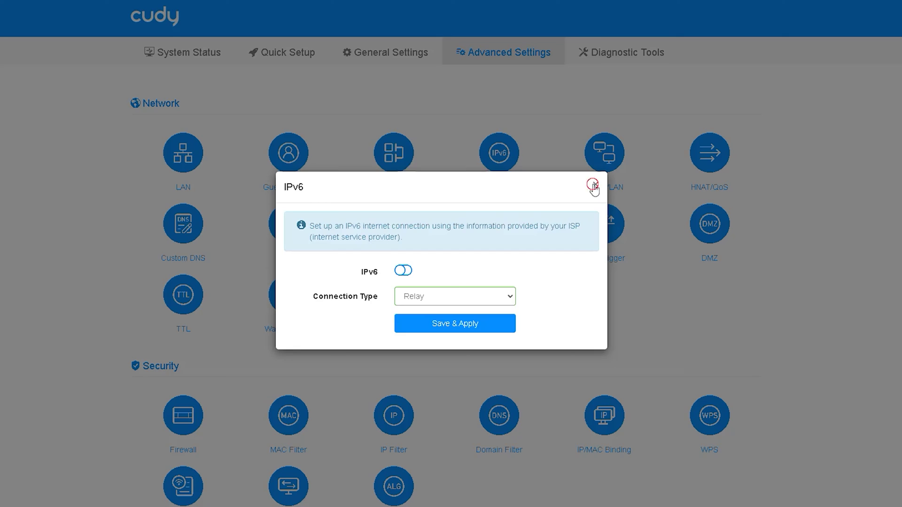
click(606, 157)
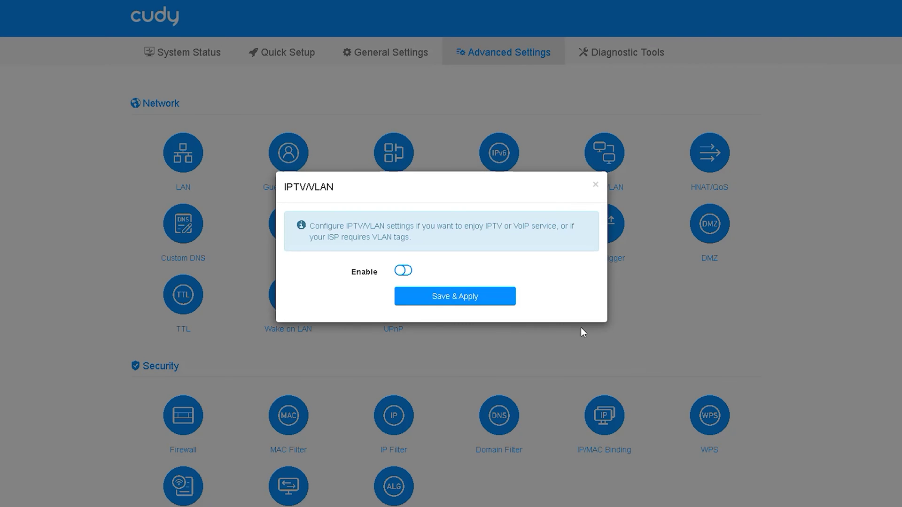
click(404, 270)
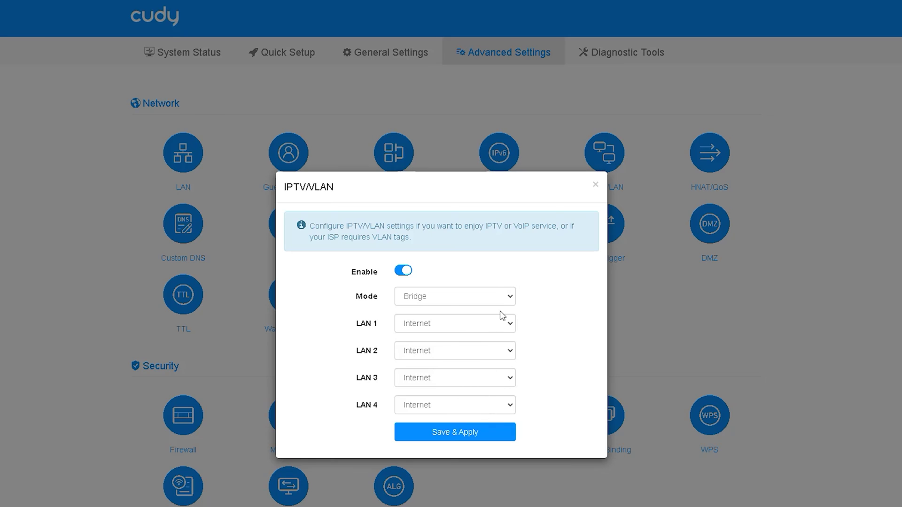
click(504, 295)
click(490, 321)
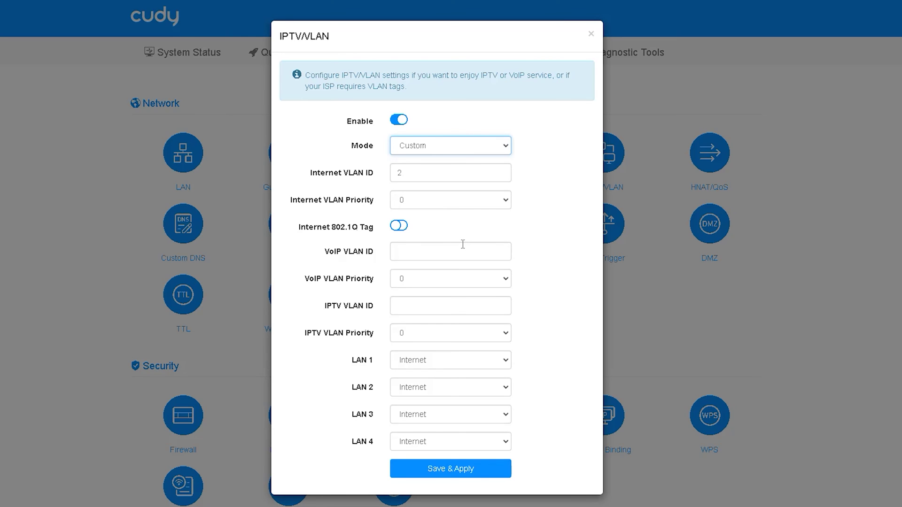
click(591, 35)
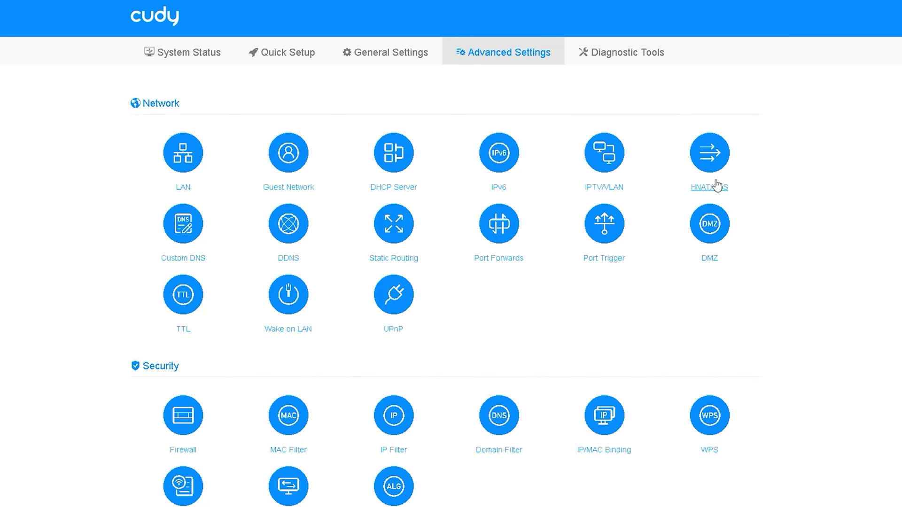
click(710, 157)
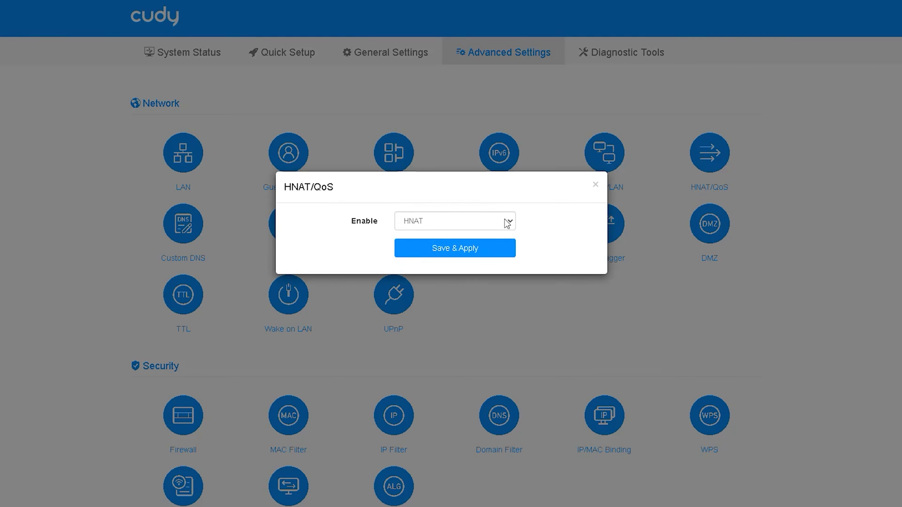
click(508, 223)
click(466, 245)
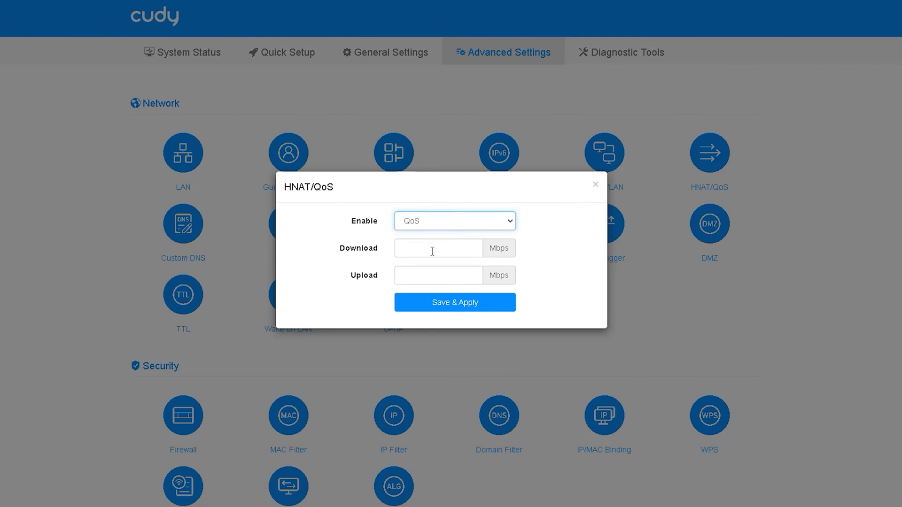
click(432, 252)
click(433, 277)
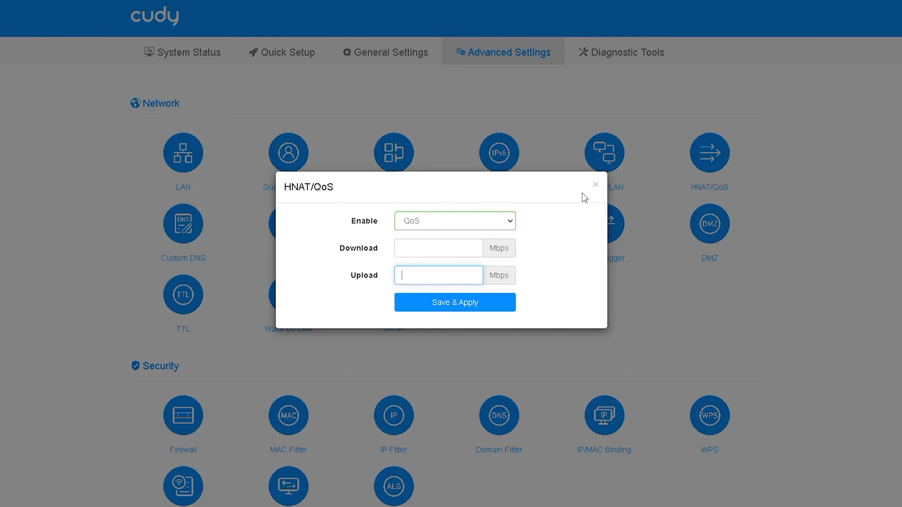
click(596, 186)
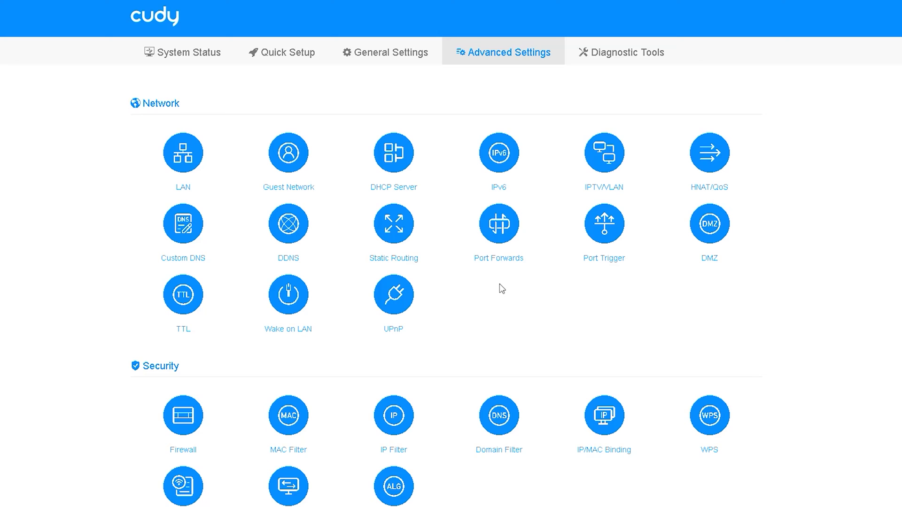
click(193, 228)
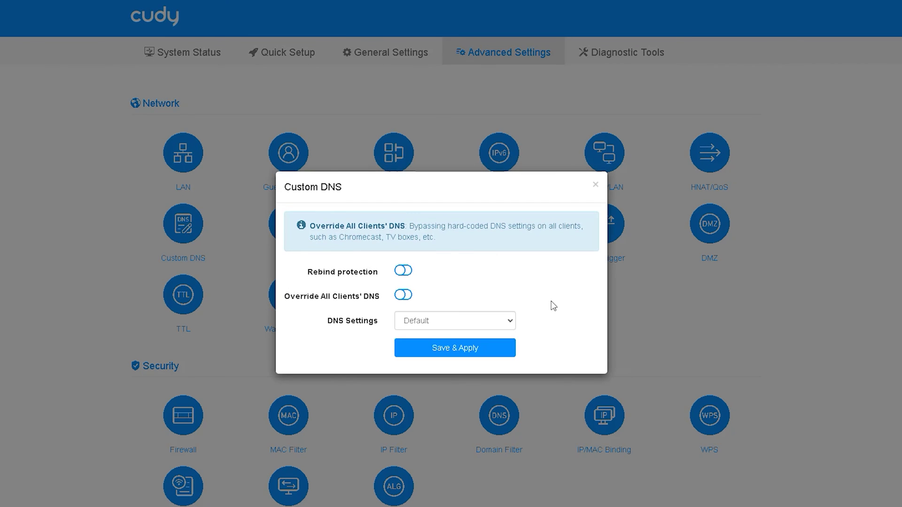
click(492, 322)
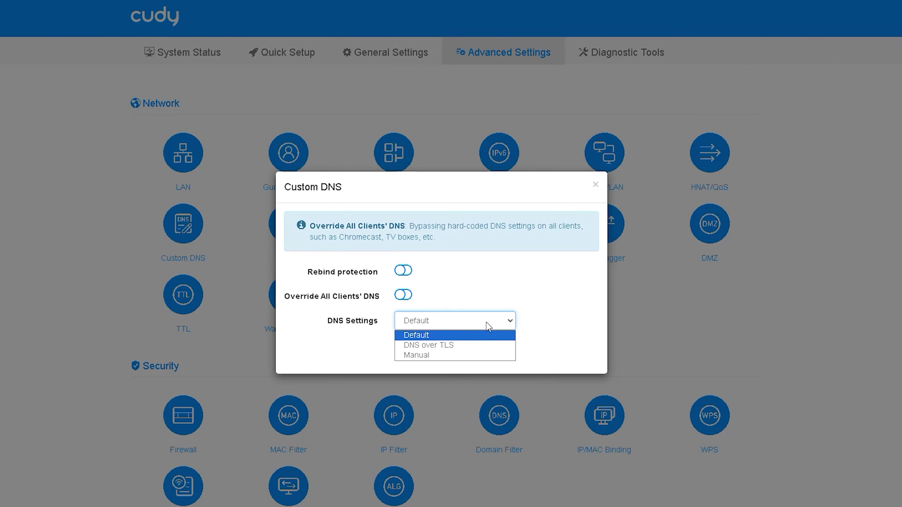
click(479, 346)
click(479, 350)
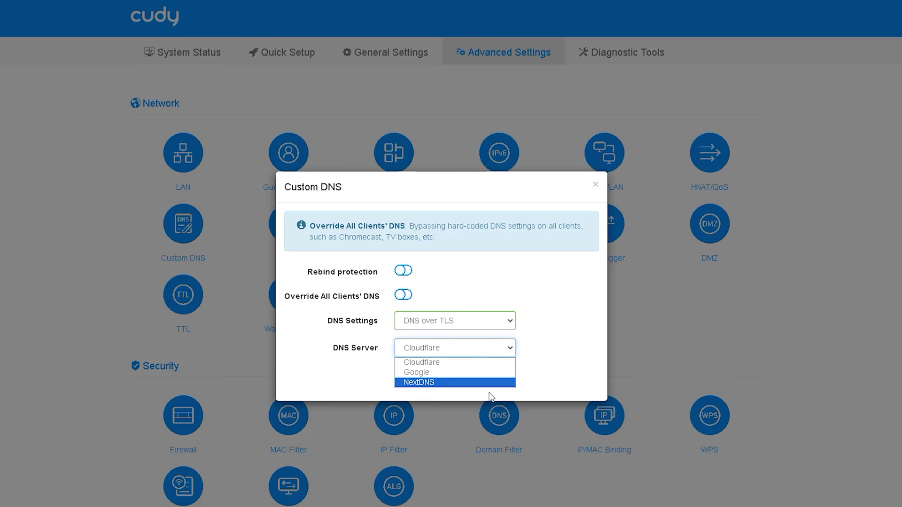
click(583, 292)
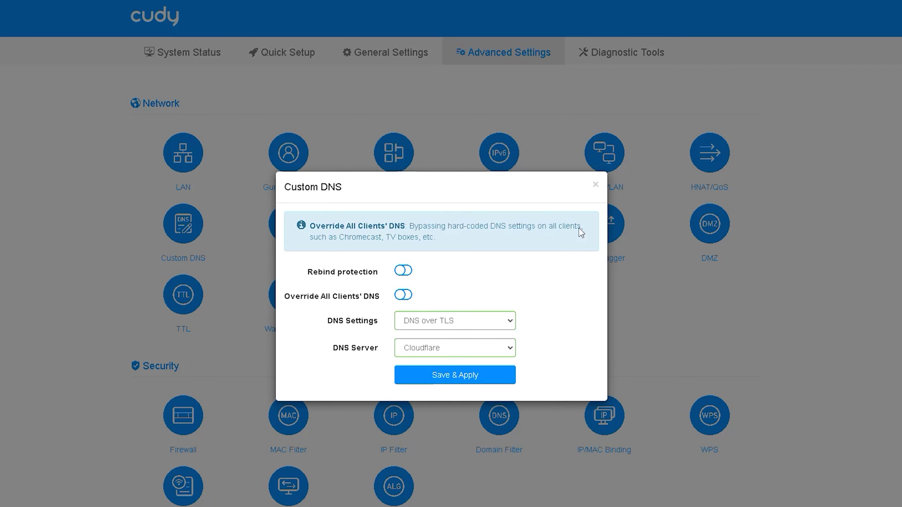
click(595, 185)
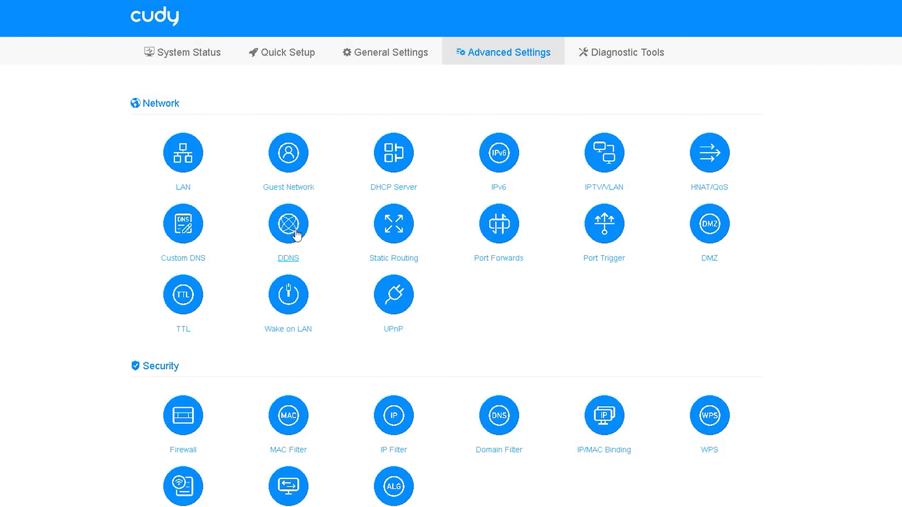
click(296, 235)
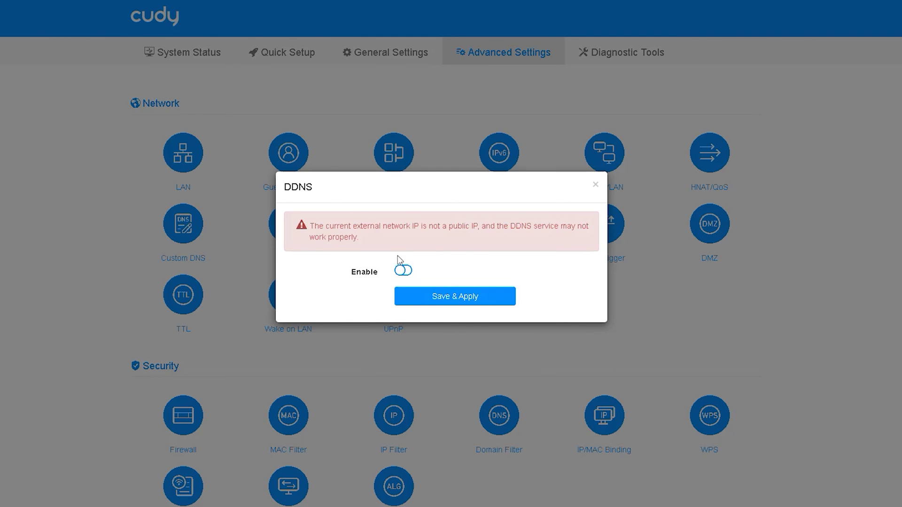
click(402, 270)
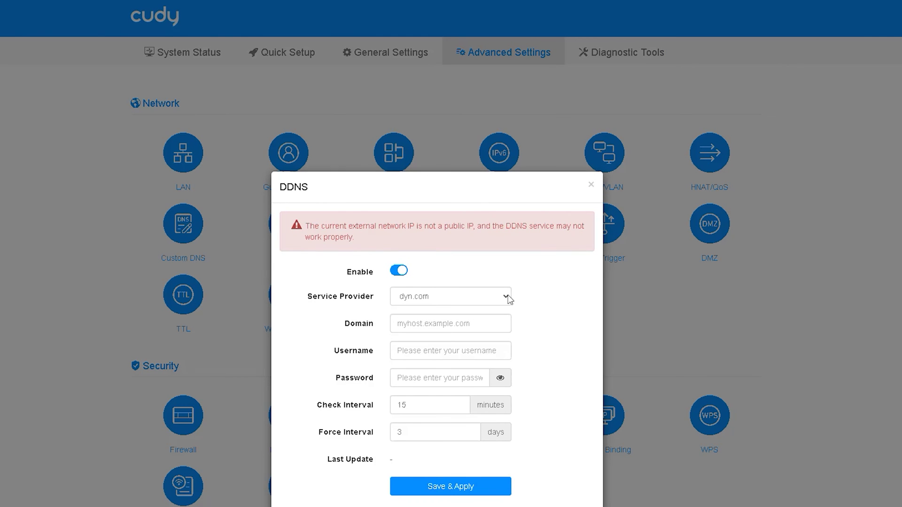
click(510, 300)
scroll(477, 376, down, 5)
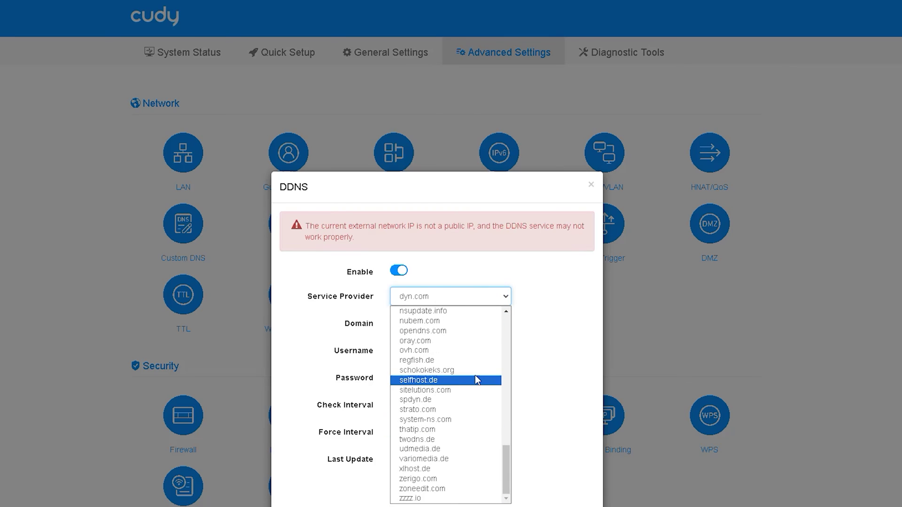
scroll(477, 379, up, 5)
click(591, 184)
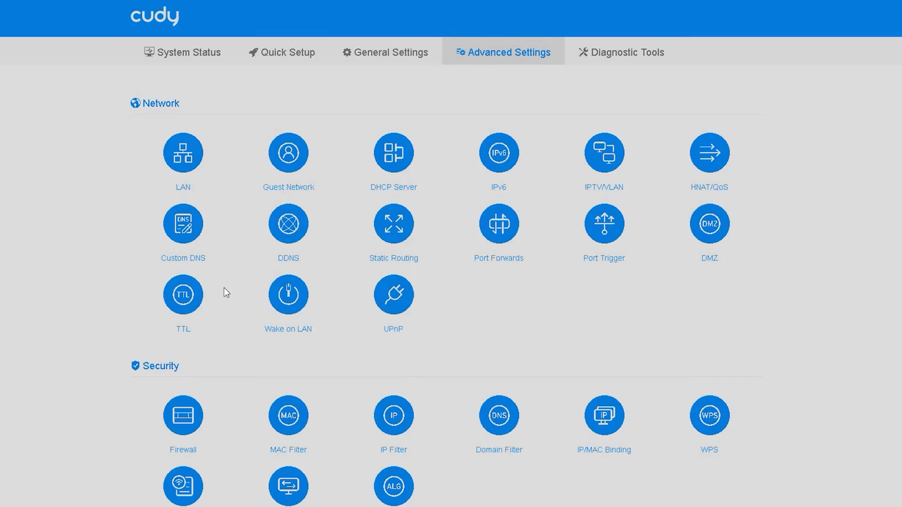
click(394, 225)
click(155, 359)
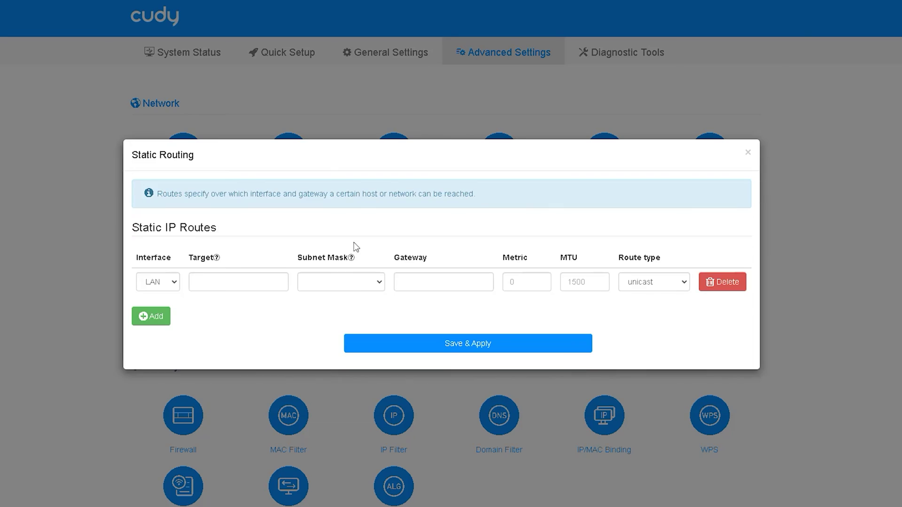
click(170, 282)
click(173, 284)
click(748, 159)
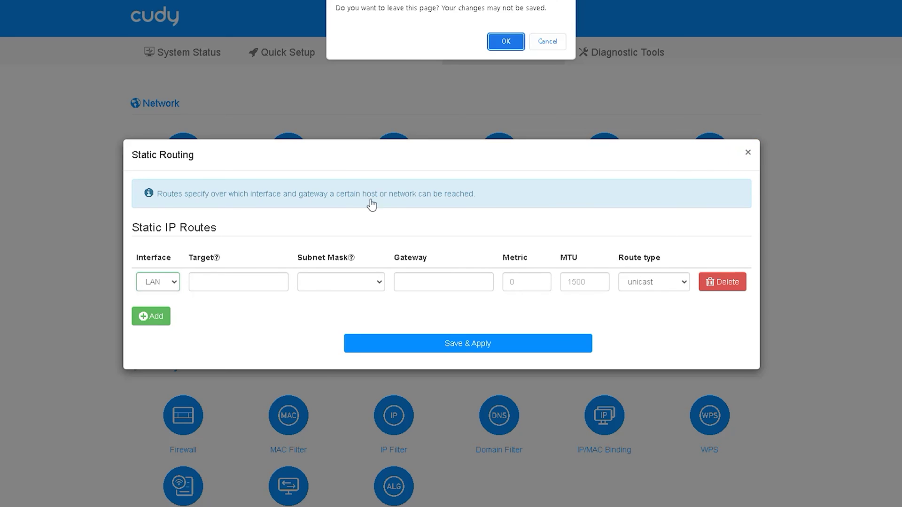
click(503, 40)
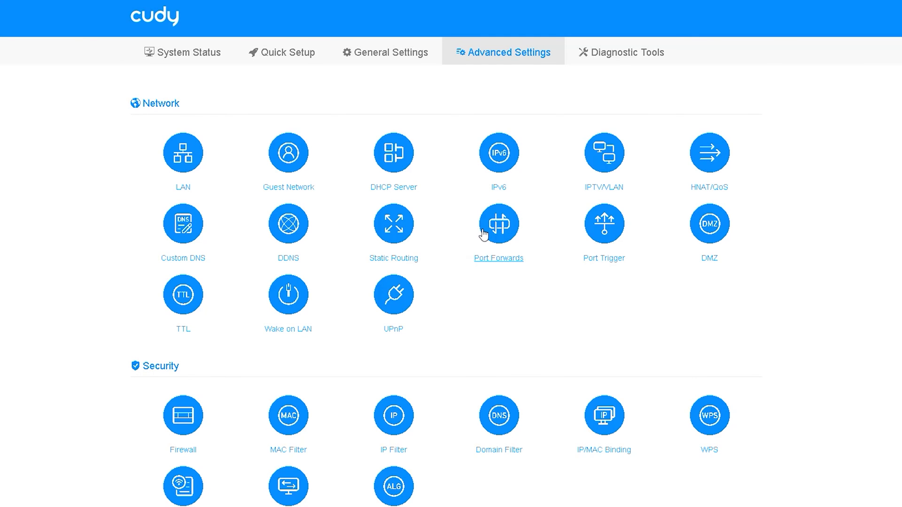
click(508, 231)
click(747, 184)
click(615, 230)
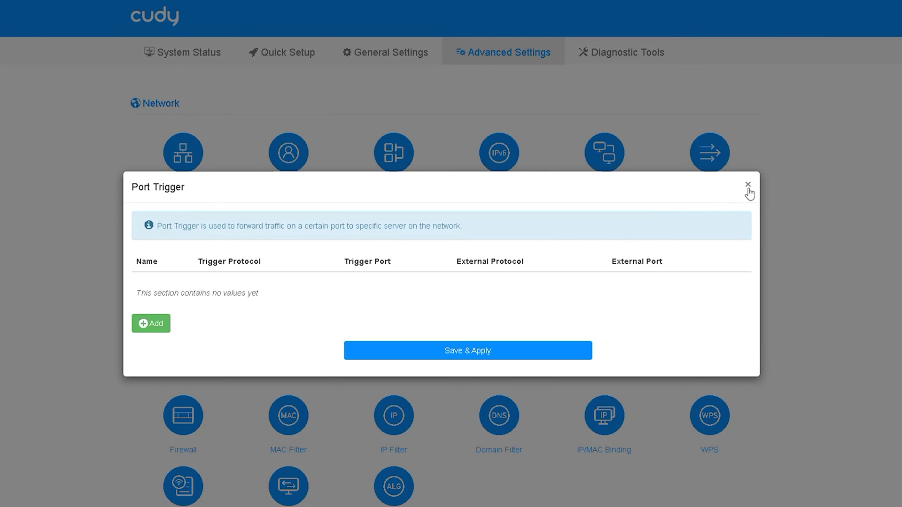
click(747, 185)
click(709, 225)
click(410, 230)
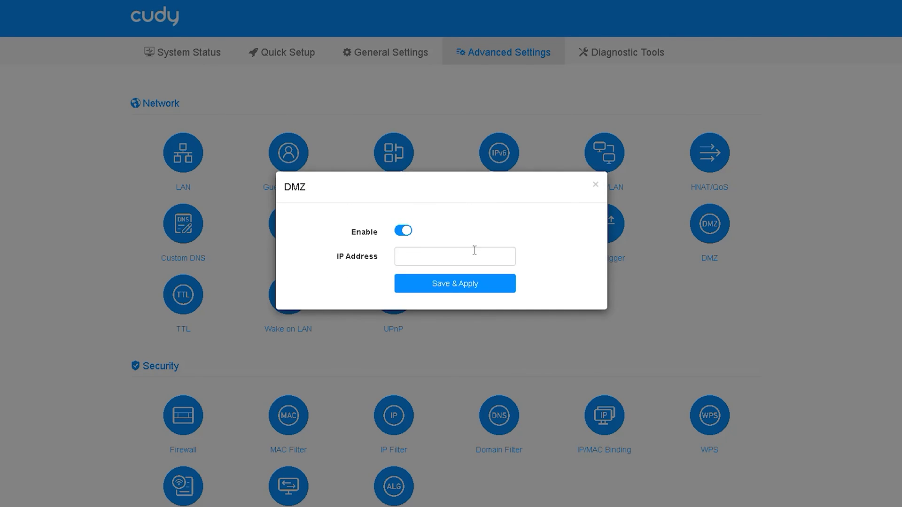
click(595, 184)
click(193, 308)
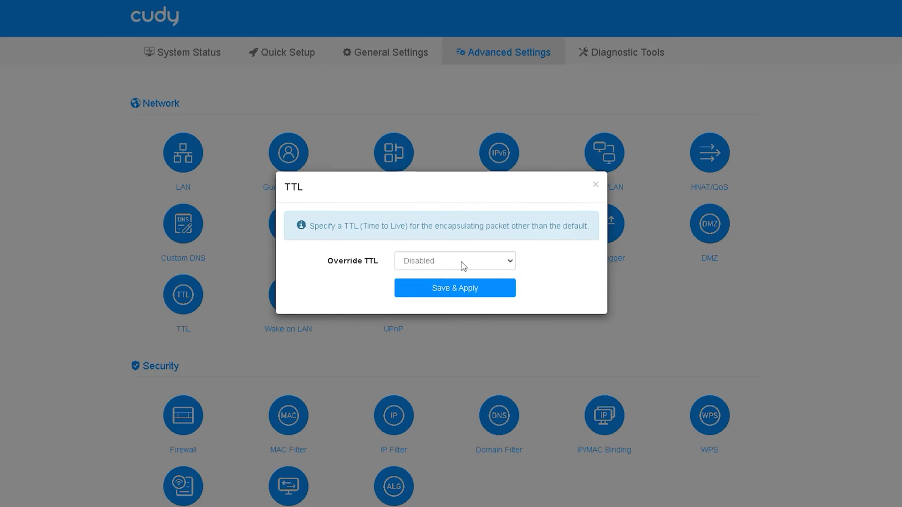
click(459, 261)
click(510, 288)
click(595, 185)
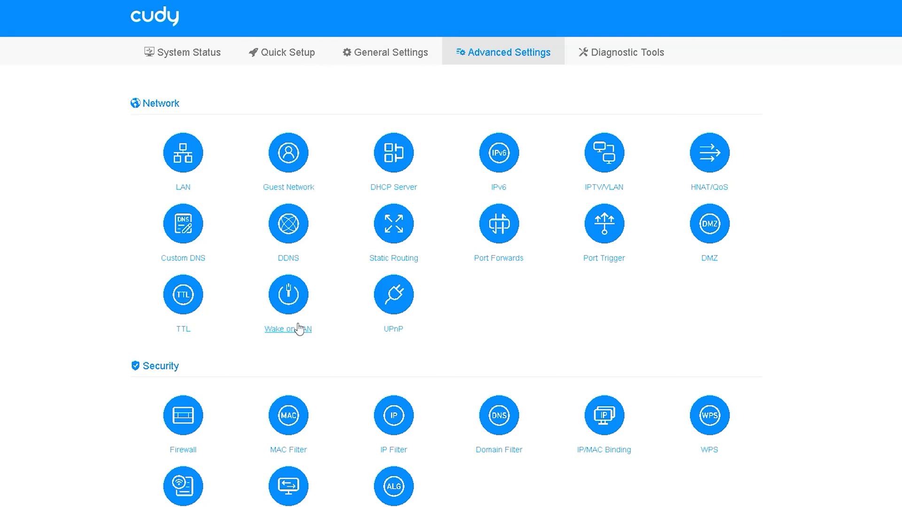
click(296, 328)
click(749, 188)
scroll(580, 305, down, 2)
click(397, 189)
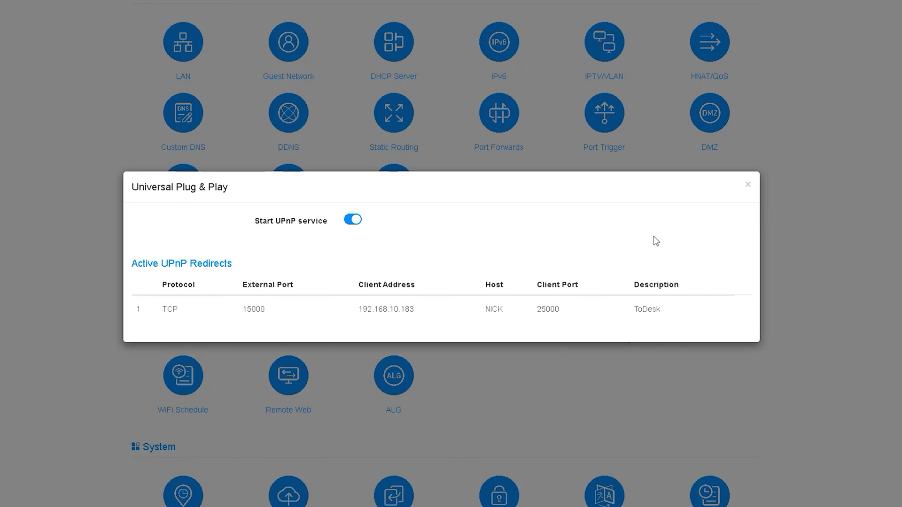
click(748, 184)
scroll(467, 290, down, 2)
- Review the Firewall, MAC Filter, IP Filter, Domain Filter and IP/MAC Binding dialogs without changes
scroll(216, 277, down, 1)
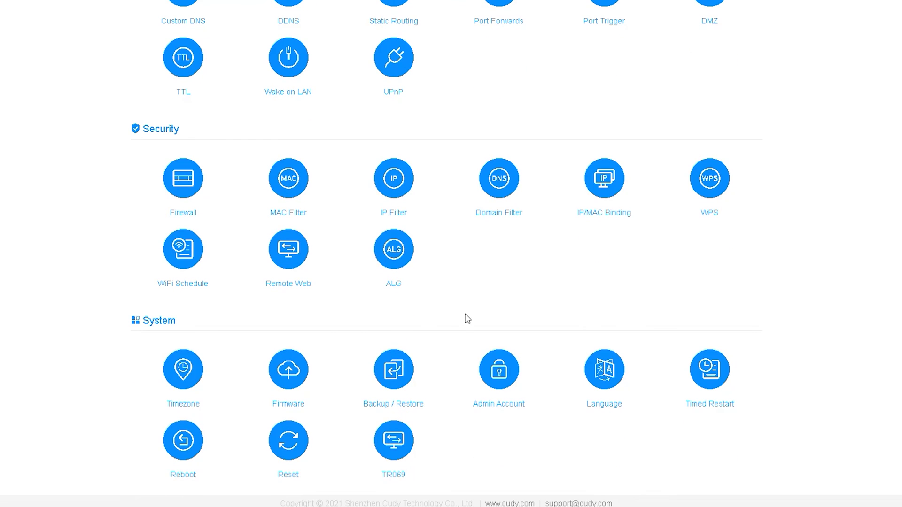
click(191, 180)
click(593, 180)
click(288, 177)
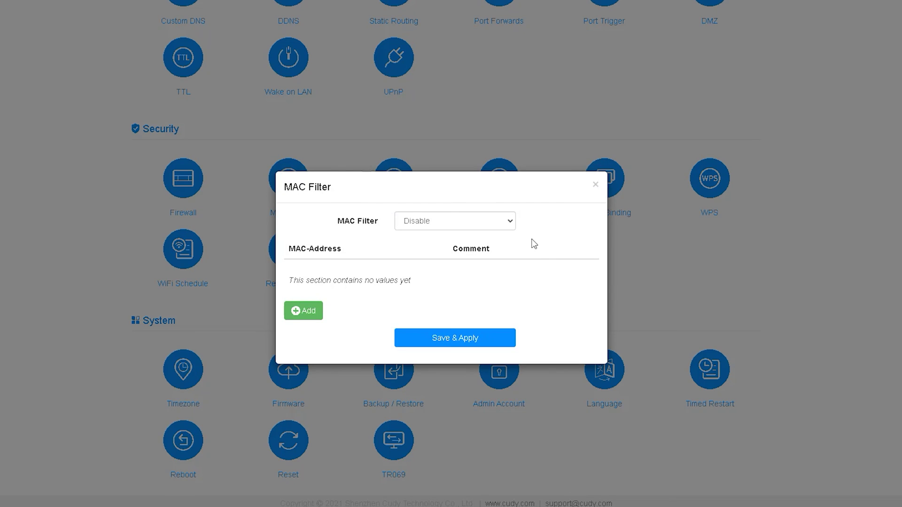
click(595, 184)
click(394, 178)
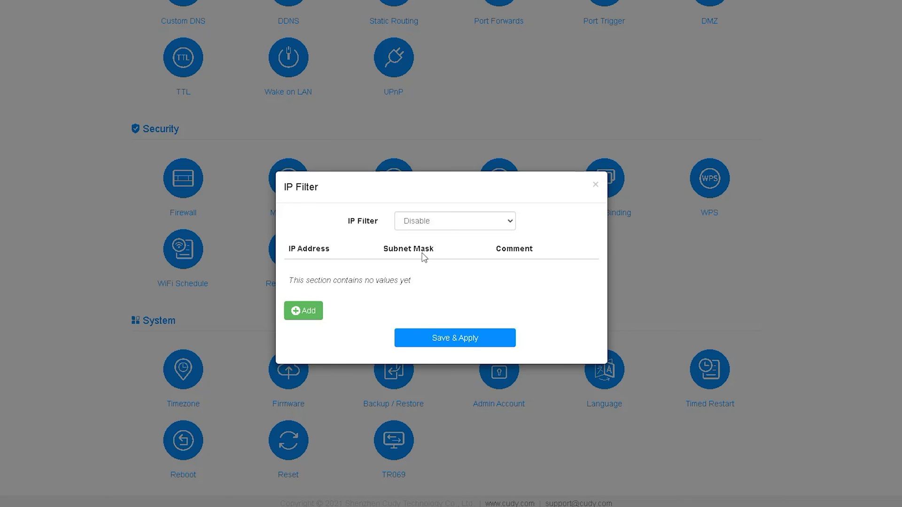
click(501, 227)
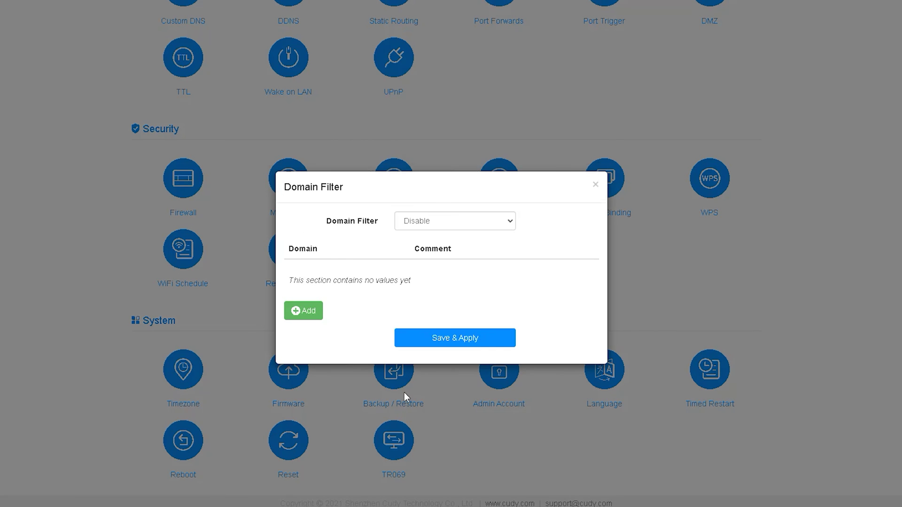
click(507, 221)
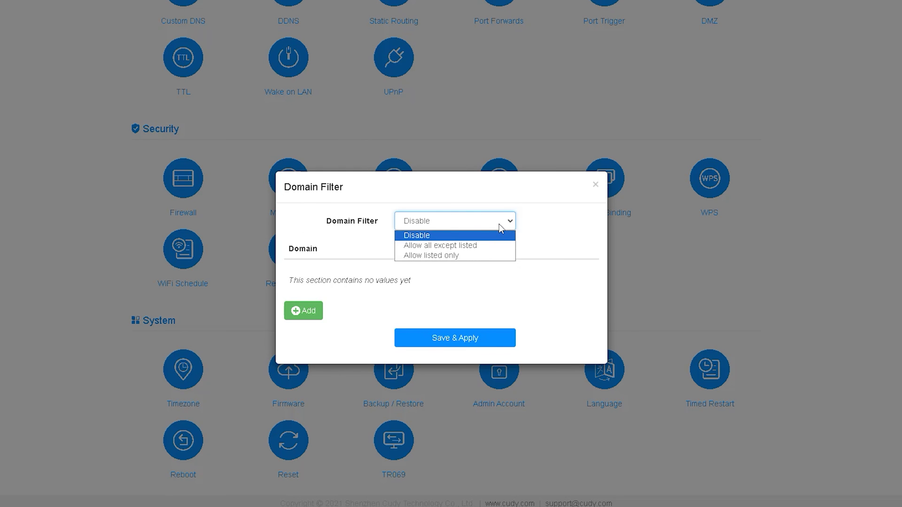
click(595, 185)
click(597, 190)
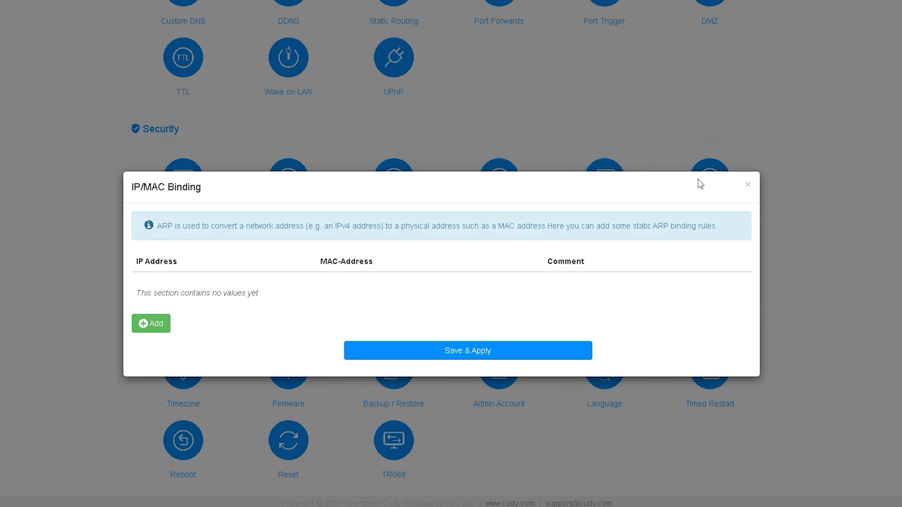
click(747, 184)
- Look over the WPS and WiFi Schedule dialogs and close them unsaved
click(707, 198)
click(595, 185)
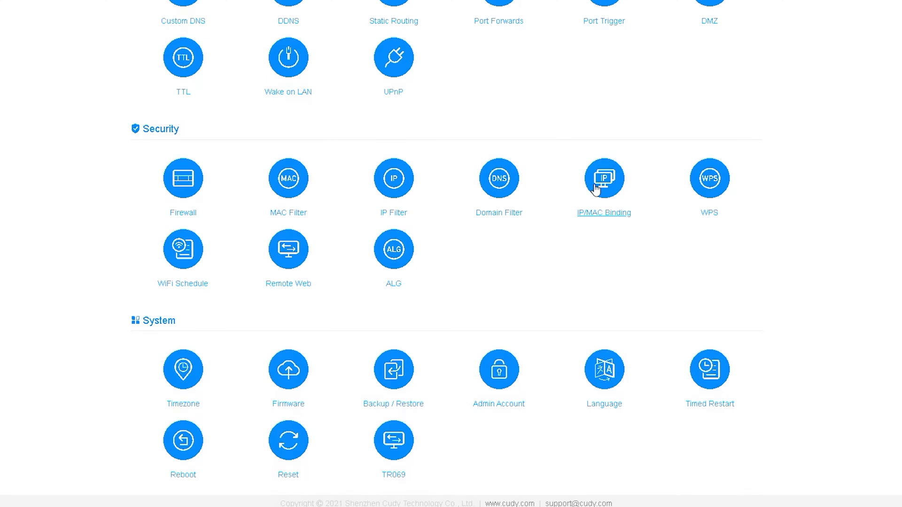
click(185, 256)
click(595, 184)
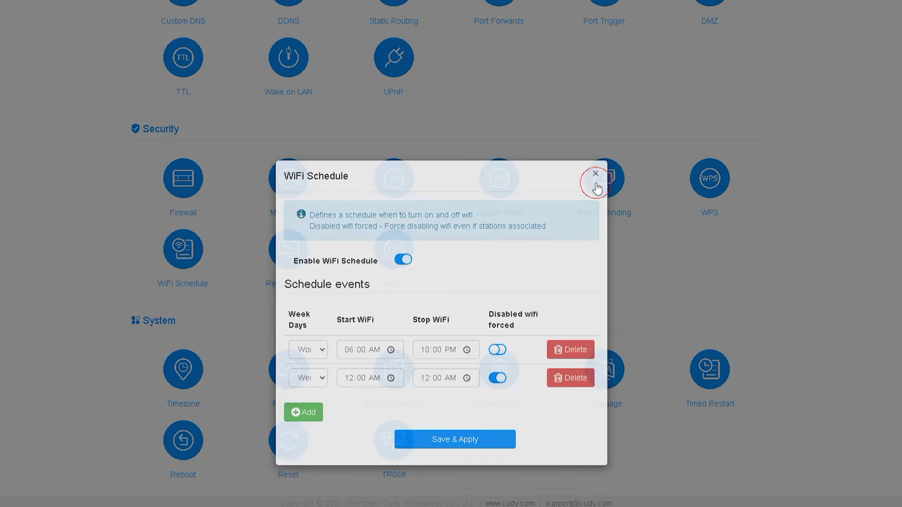
- Enable Remote Web with listen port 8080, then close the dialog without saving
click(403, 270)
key(Tab)
text(8080)
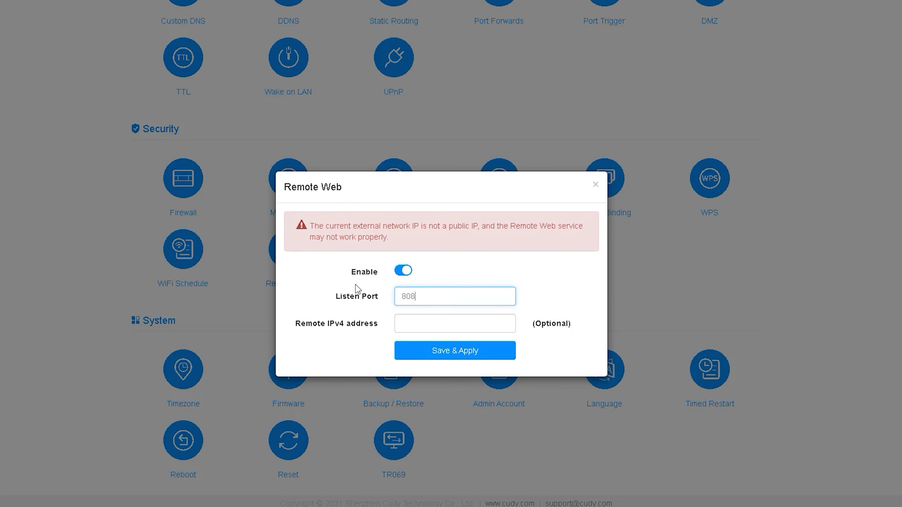
click(410, 324)
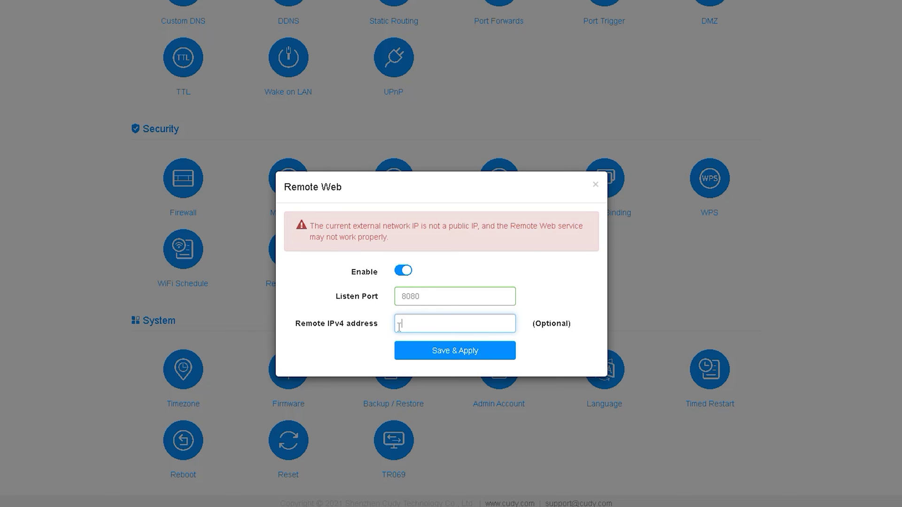
click(596, 186)
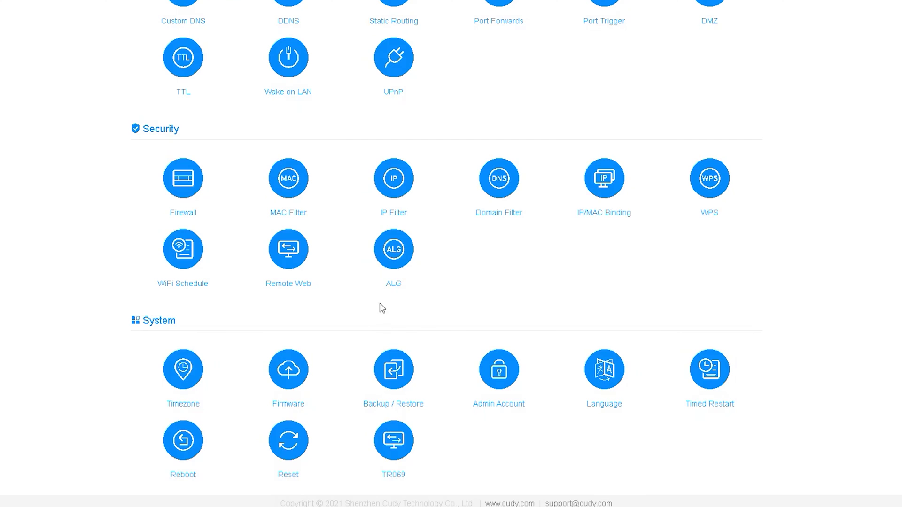
click(390, 259)
- Review the Timezone, Firmware, Backup/Restore and Admin Account dialogs, closing each unsaved
click(591, 172)
click(211, 418)
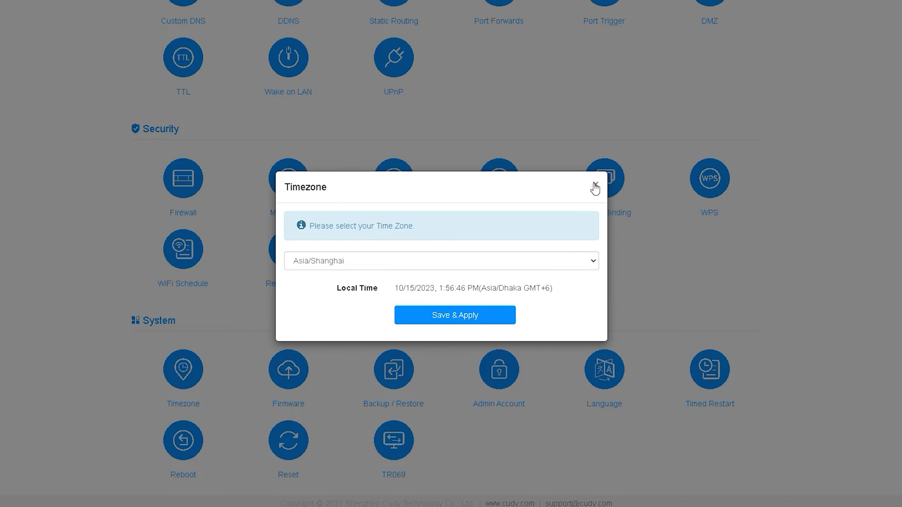
click(595, 184)
click(302, 371)
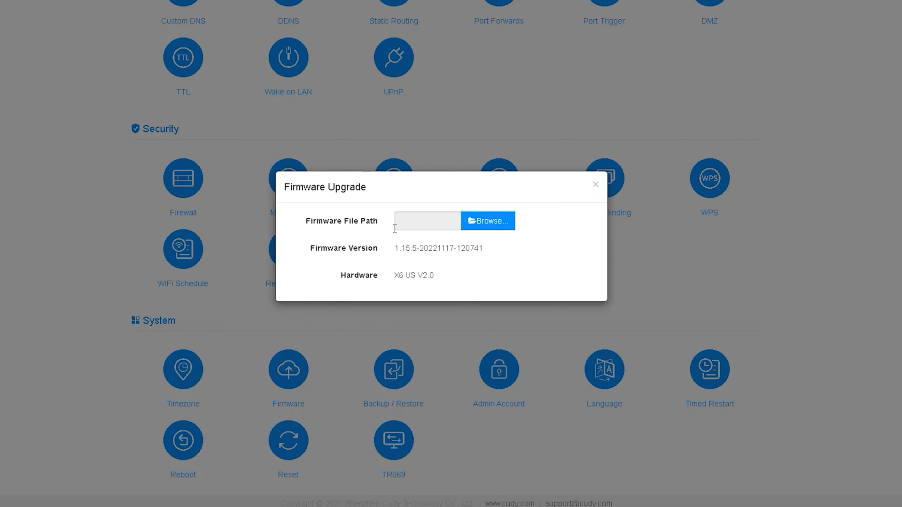
click(595, 185)
click(394, 404)
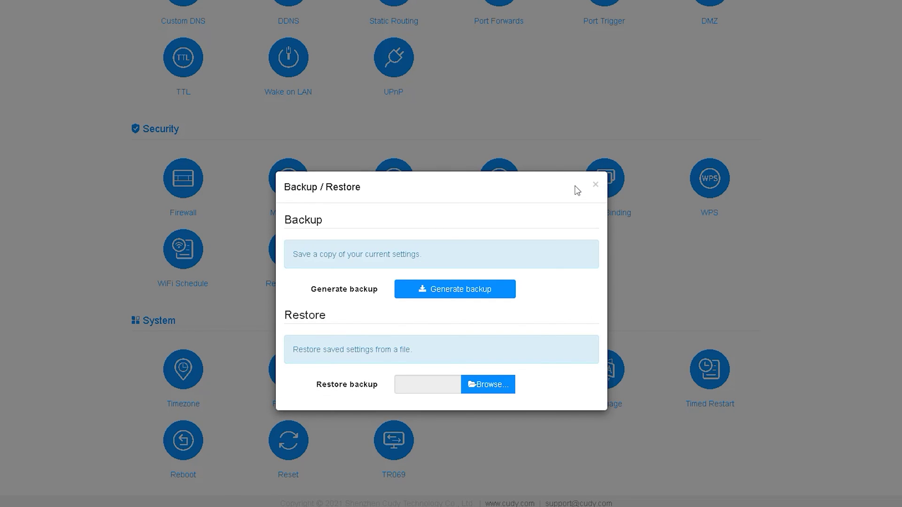
click(595, 185)
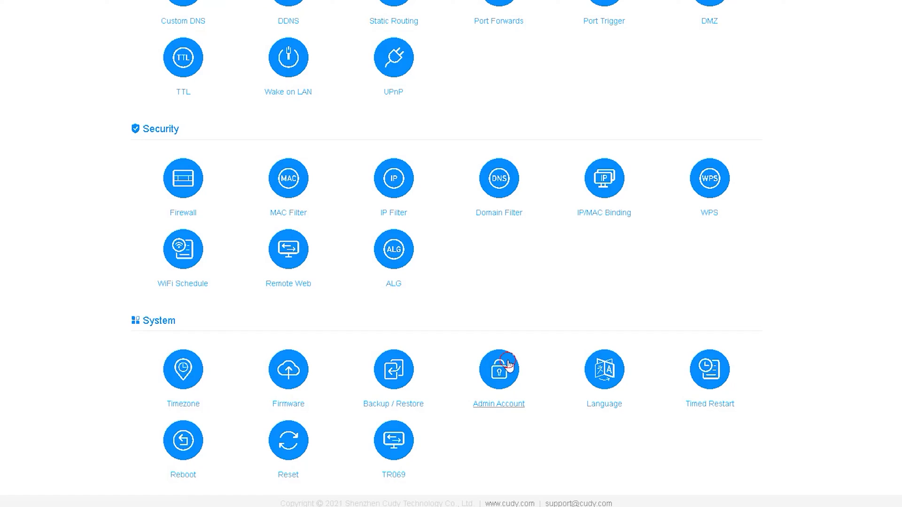
click(500, 368)
click(595, 186)
- Browse the Language list and the Timed Restart settings without changing anything
click(604, 369)
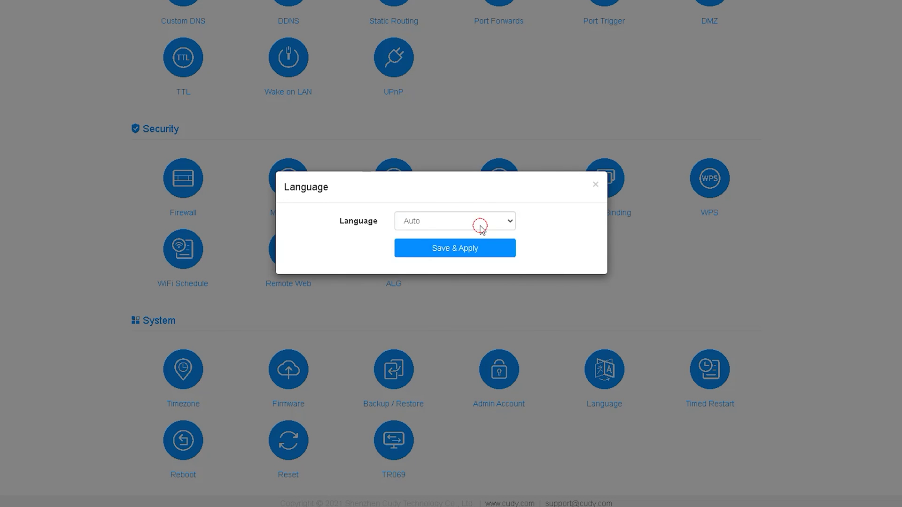
click(478, 220)
drag(510, 254, 469, 227)
click(595, 185)
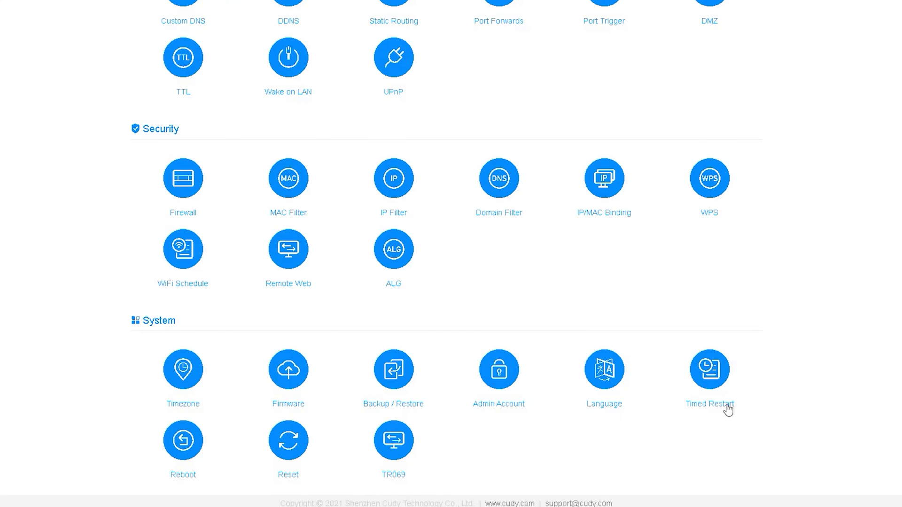
click(725, 408)
click(596, 184)
- Cancel the Reboot and Reset prompts, and close TR069 unsaved after toggling it on
click(183, 451)
click(526, 262)
click(288, 452)
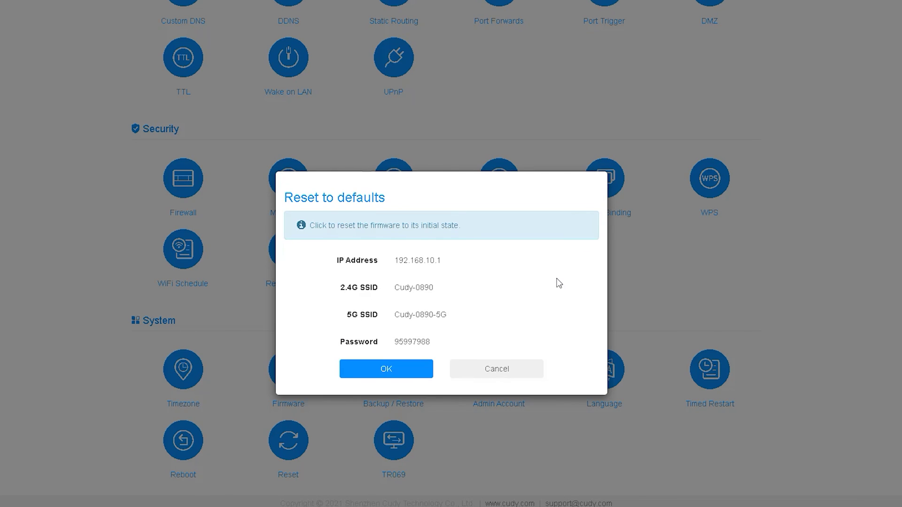
click(503, 374)
click(395, 474)
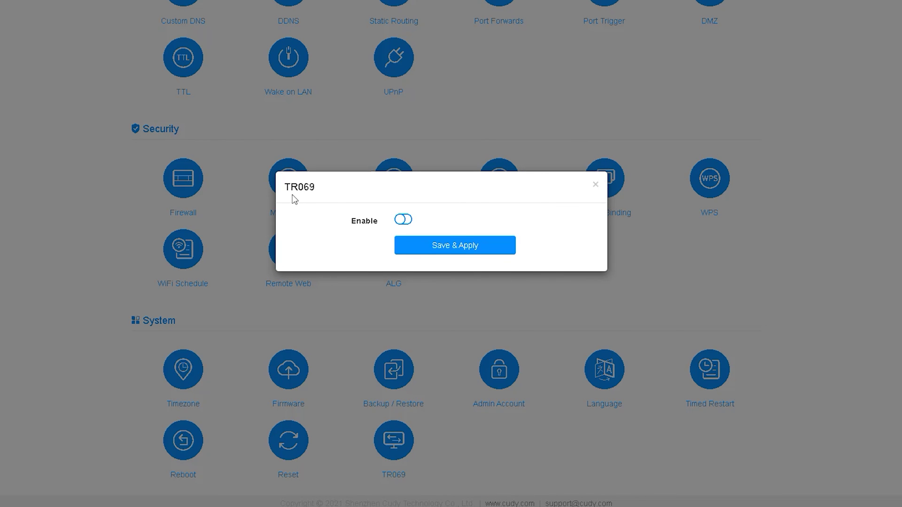
click(405, 219)
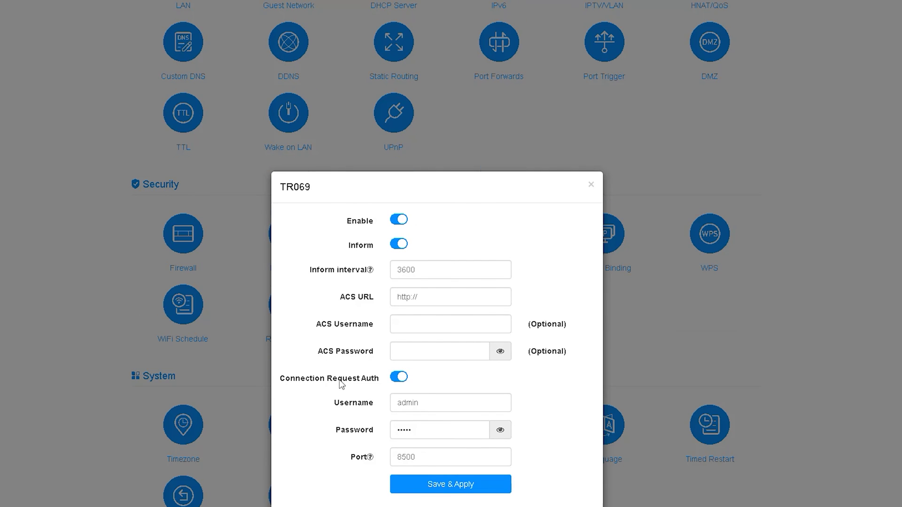
scroll(341, 384, down, 1)
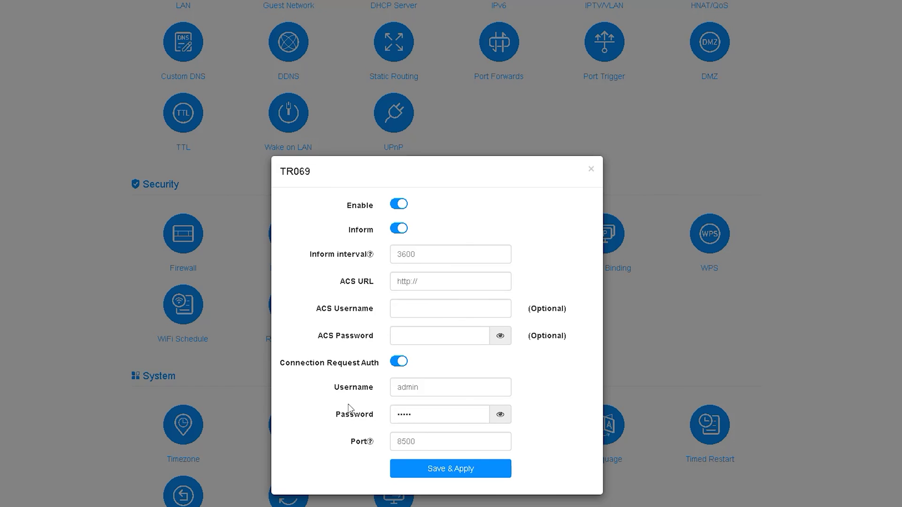
click(591, 169)
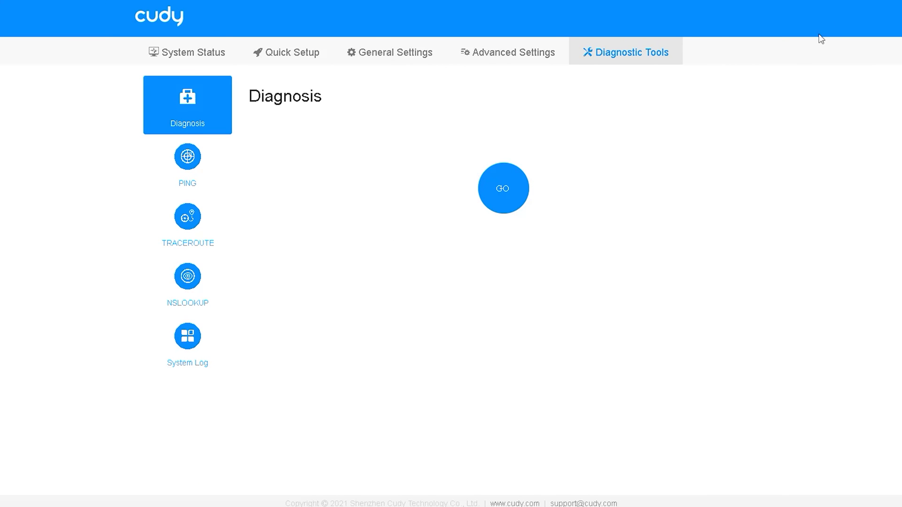
- Run the diagnosis until Internet, Wireless, Devices, Services and System pass, then open PING's address field
mouse_move(571, 60)
mouse_down()
mouse_move(694, 70)
mouse_move(583, 59)
mouse_up()
mouse_move(155, 132)
mouse_down()
mouse_move(220, 89)
mouse_move(183, 125)
mouse_up()
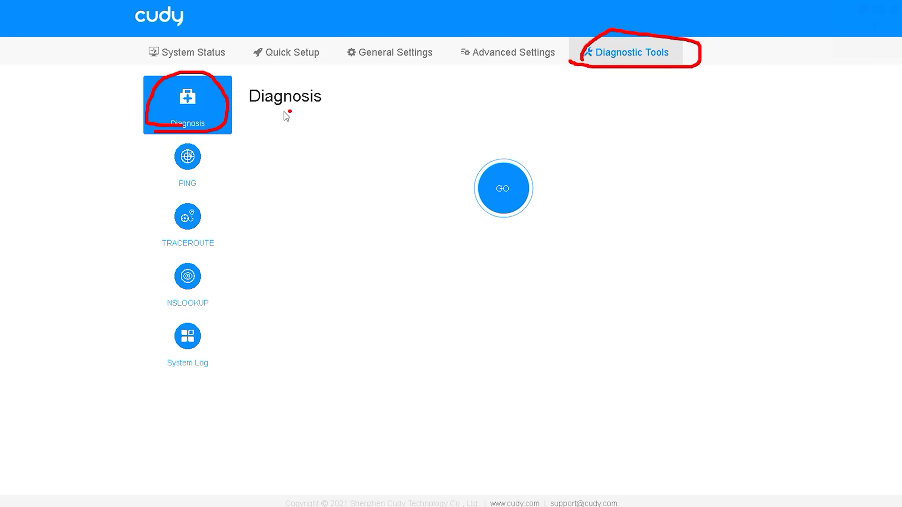
mouse_move(240, 112)
mouse_down()
mouse_move(324, 94)
mouse_move(371, 160)
mouse_up()
mouse_move(454, 174)
mouse_down()
mouse_move(479, 237)
mouse_move(452, 183)
mouse_up()
click(502, 193)
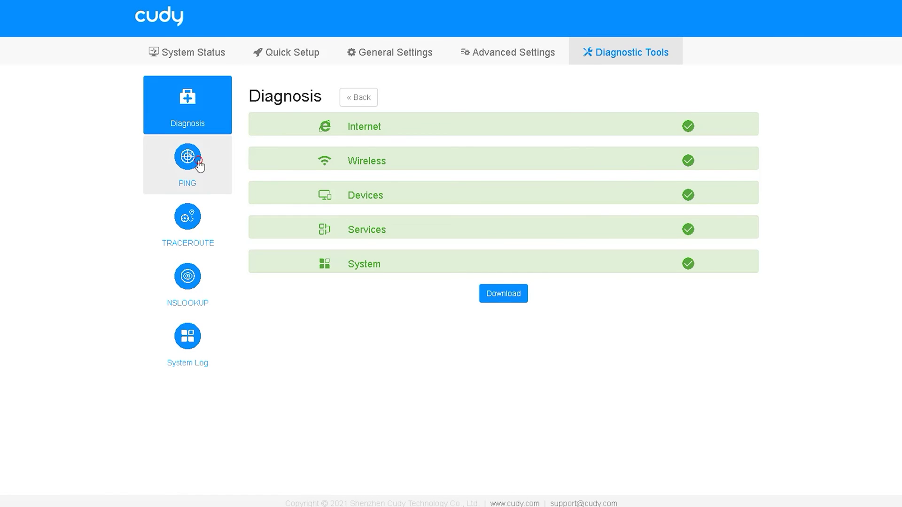
click(198, 163)
click(472, 95)
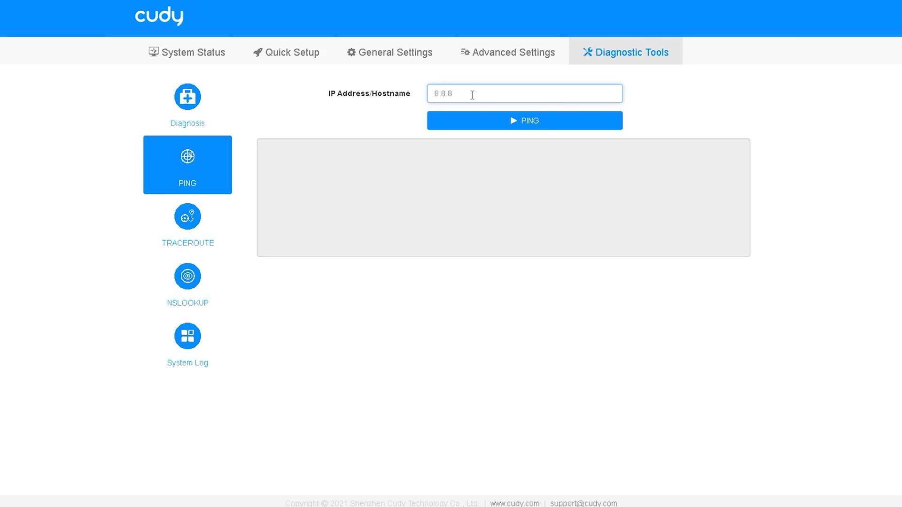
- Ping the entered address, then run a traceroute to faceboo.com
click(475, 117)
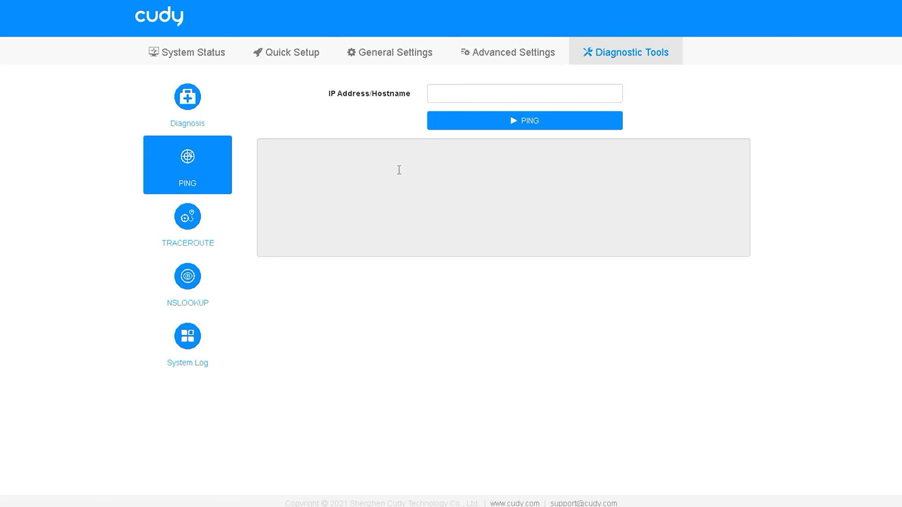
click(187, 222)
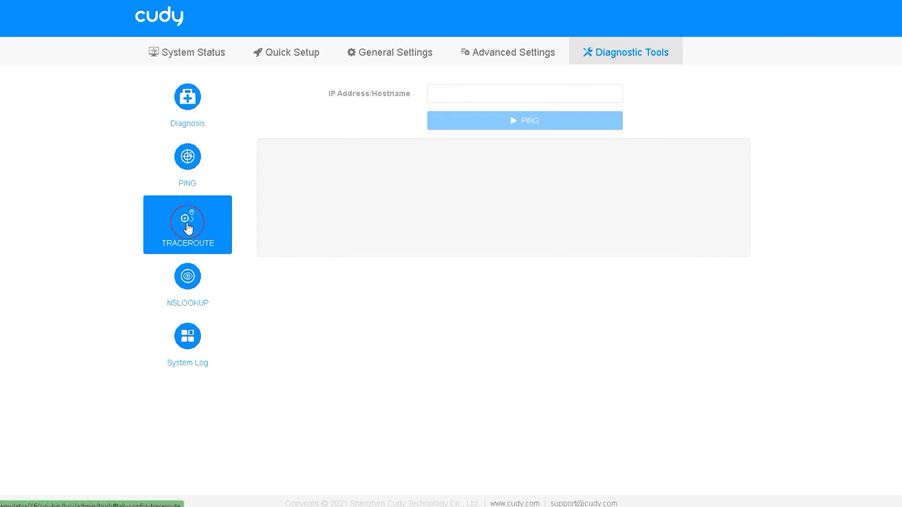
click(530, 91)
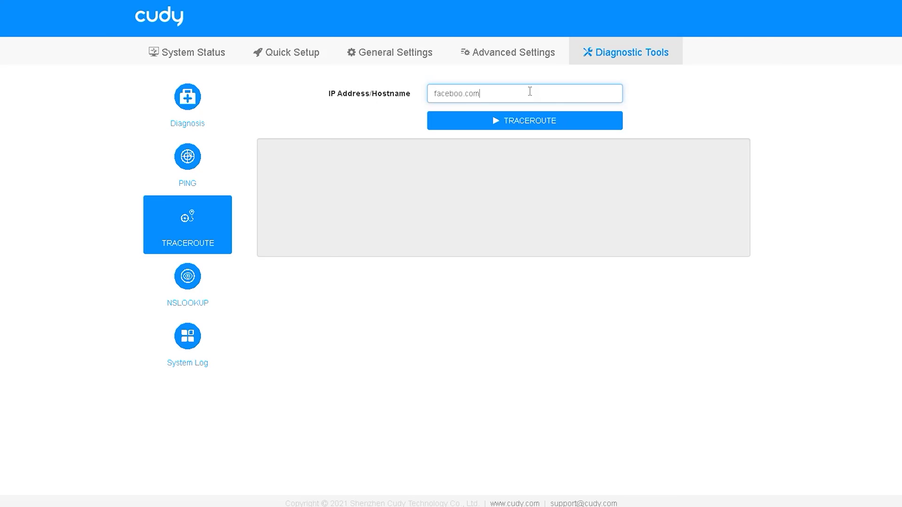
text(faceboo.com)
click(532, 120)
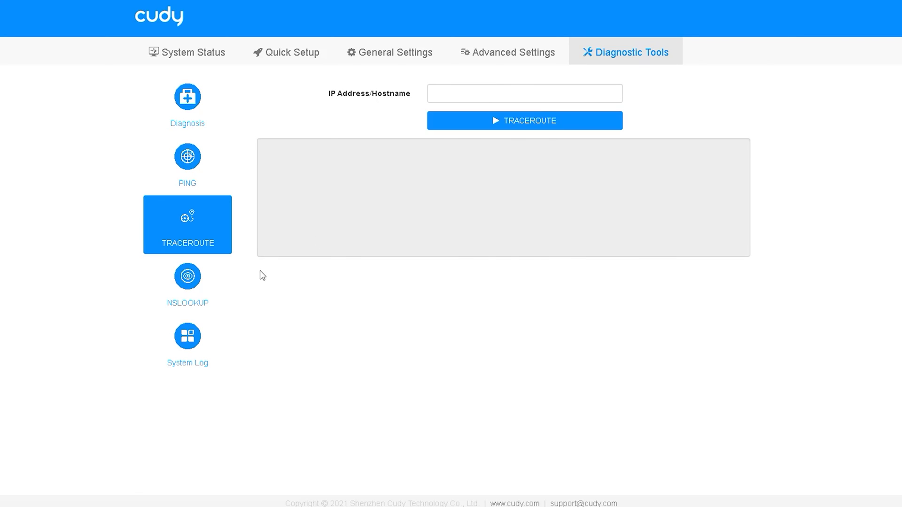
- View NSLOOKUP and the system log, then return to Diagnosis and the PING tool
click(193, 281)
click(203, 365)
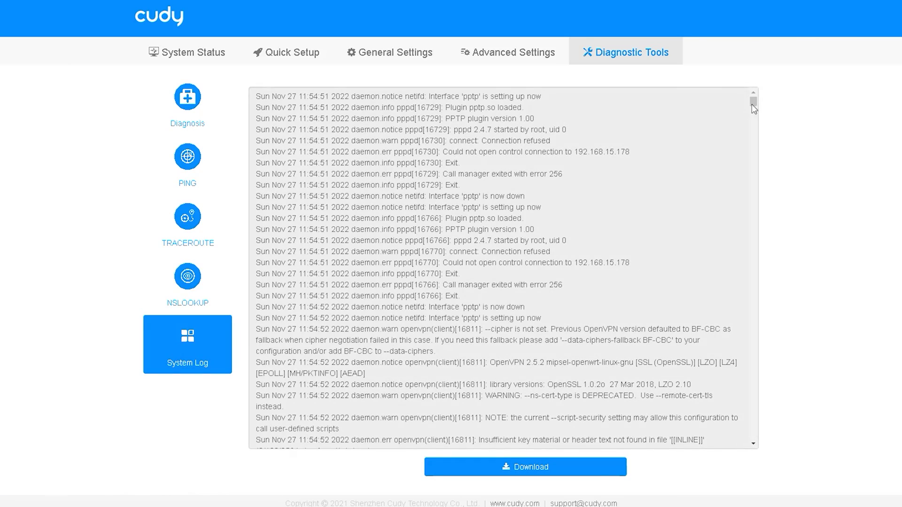
drag(753, 108, 761, 50)
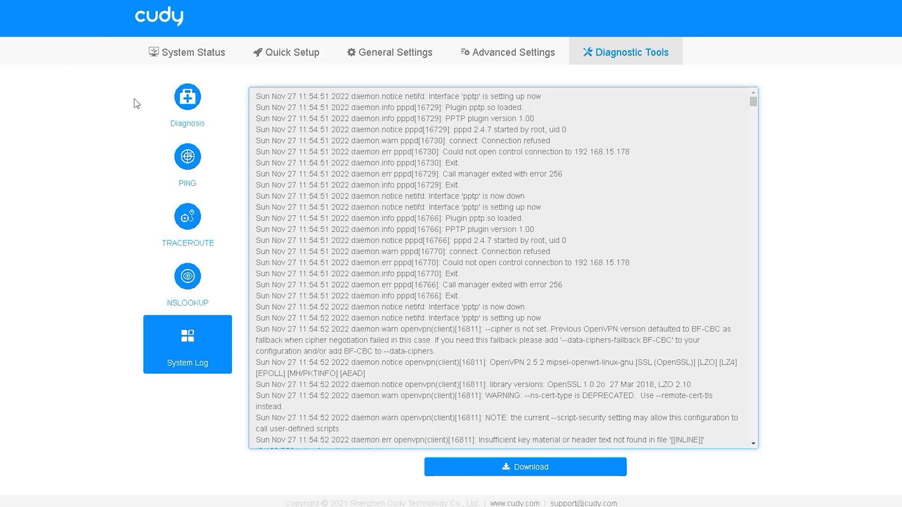
click(207, 101)
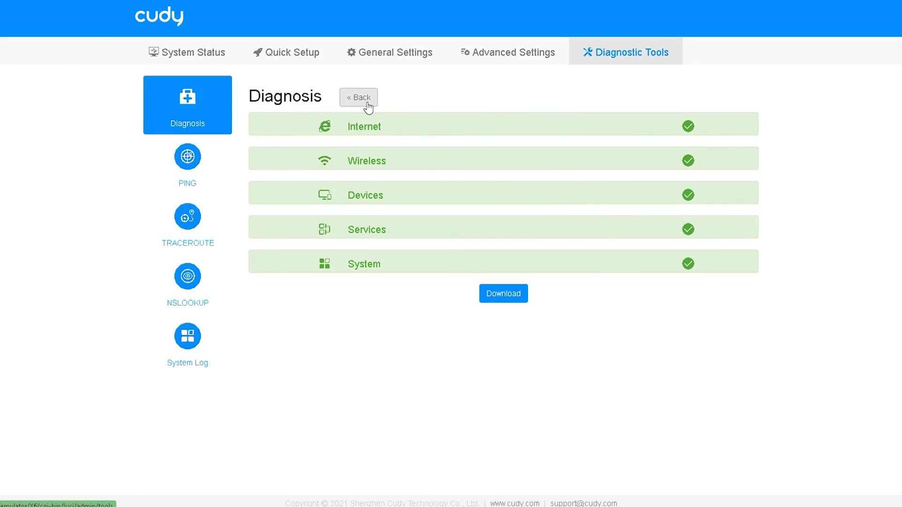
click(174, 164)
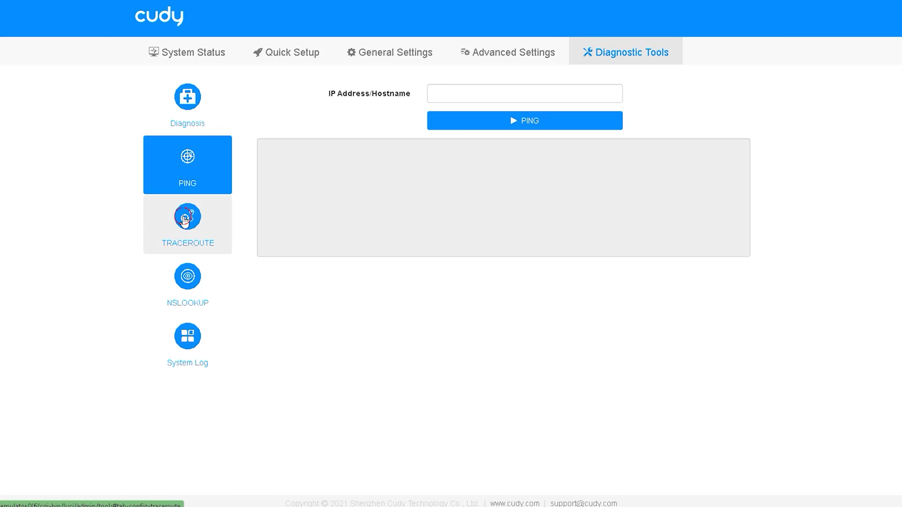